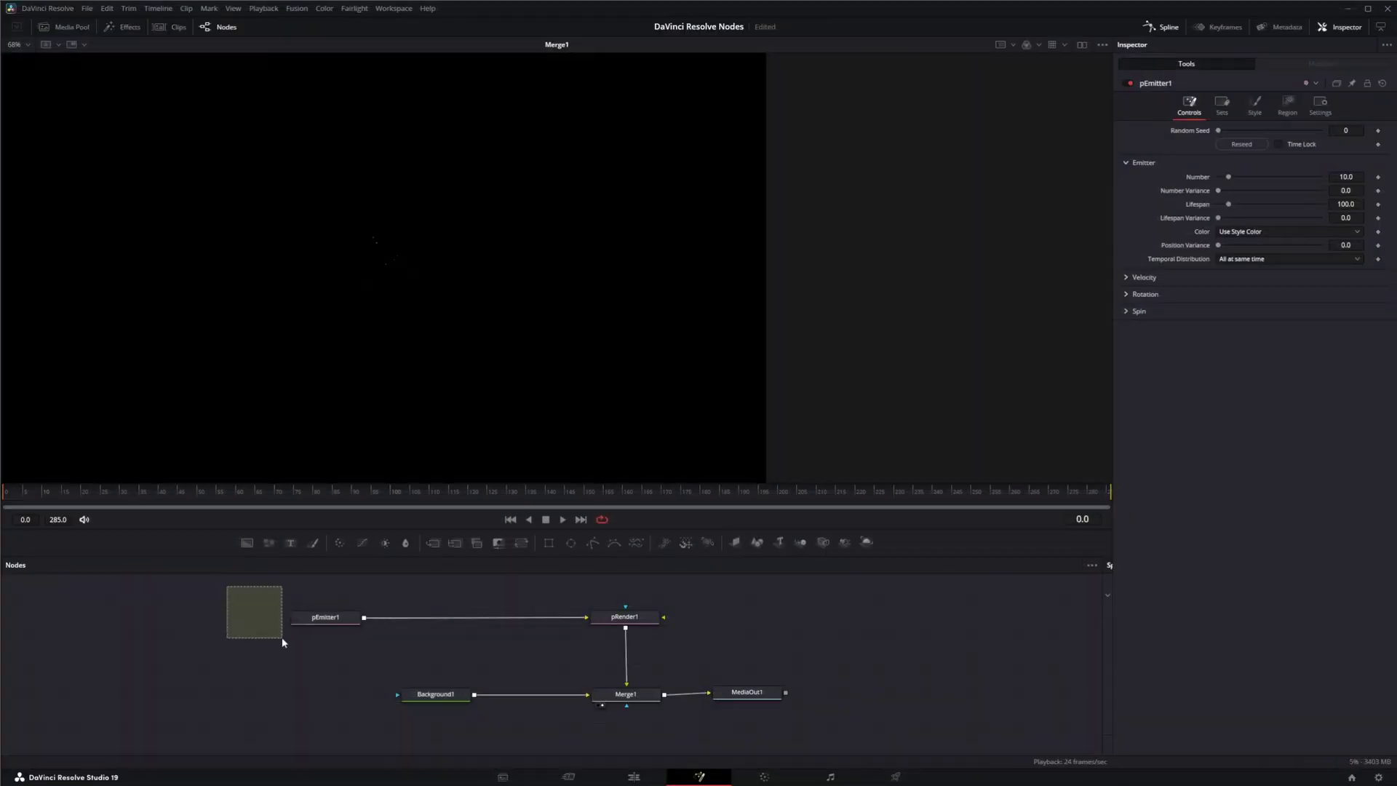
Select pEmitter1 and set its emission Region to All
{"action": "left_click_drag", "start_coordinate": [282, 636], "coordinate": [717, 637]}
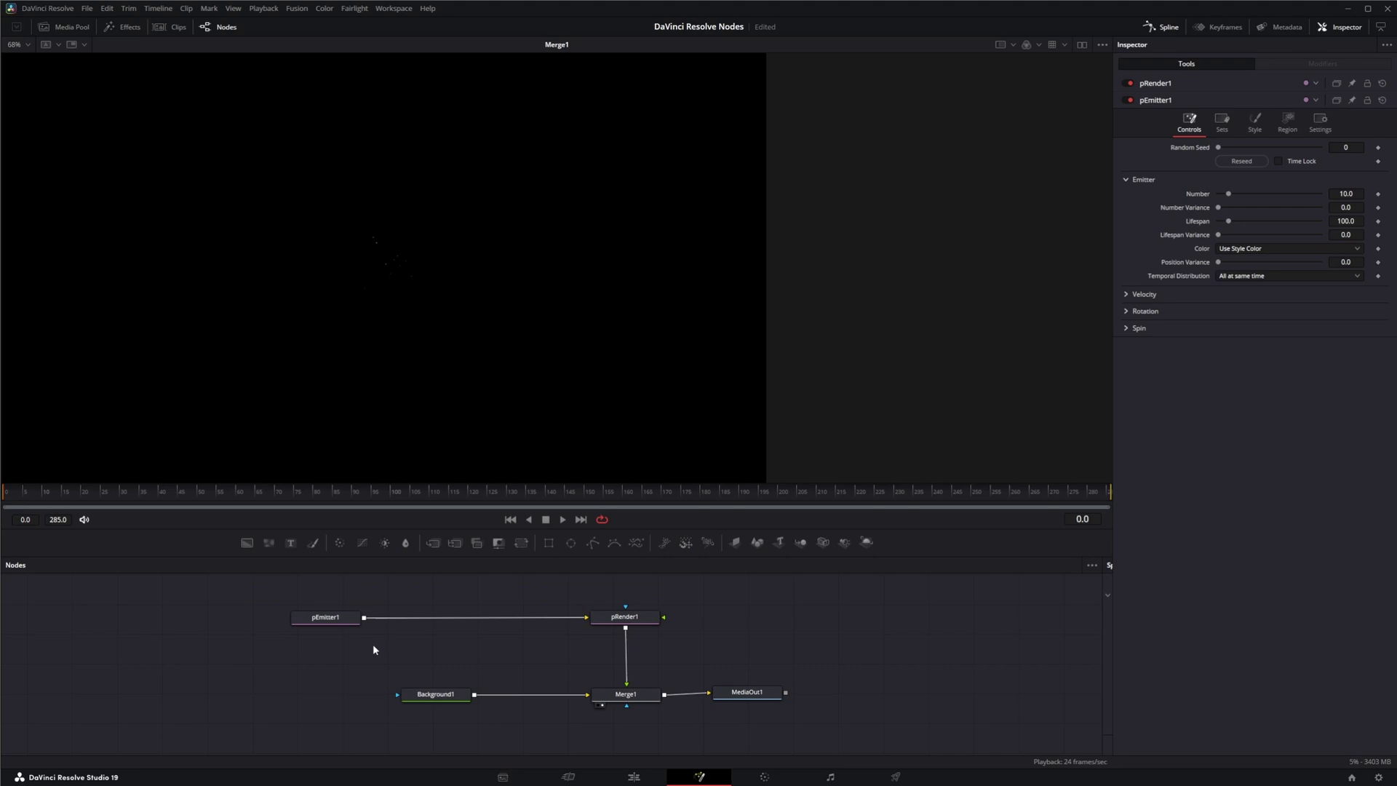
{"action": "left_click", "coordinate": [335, 618]}
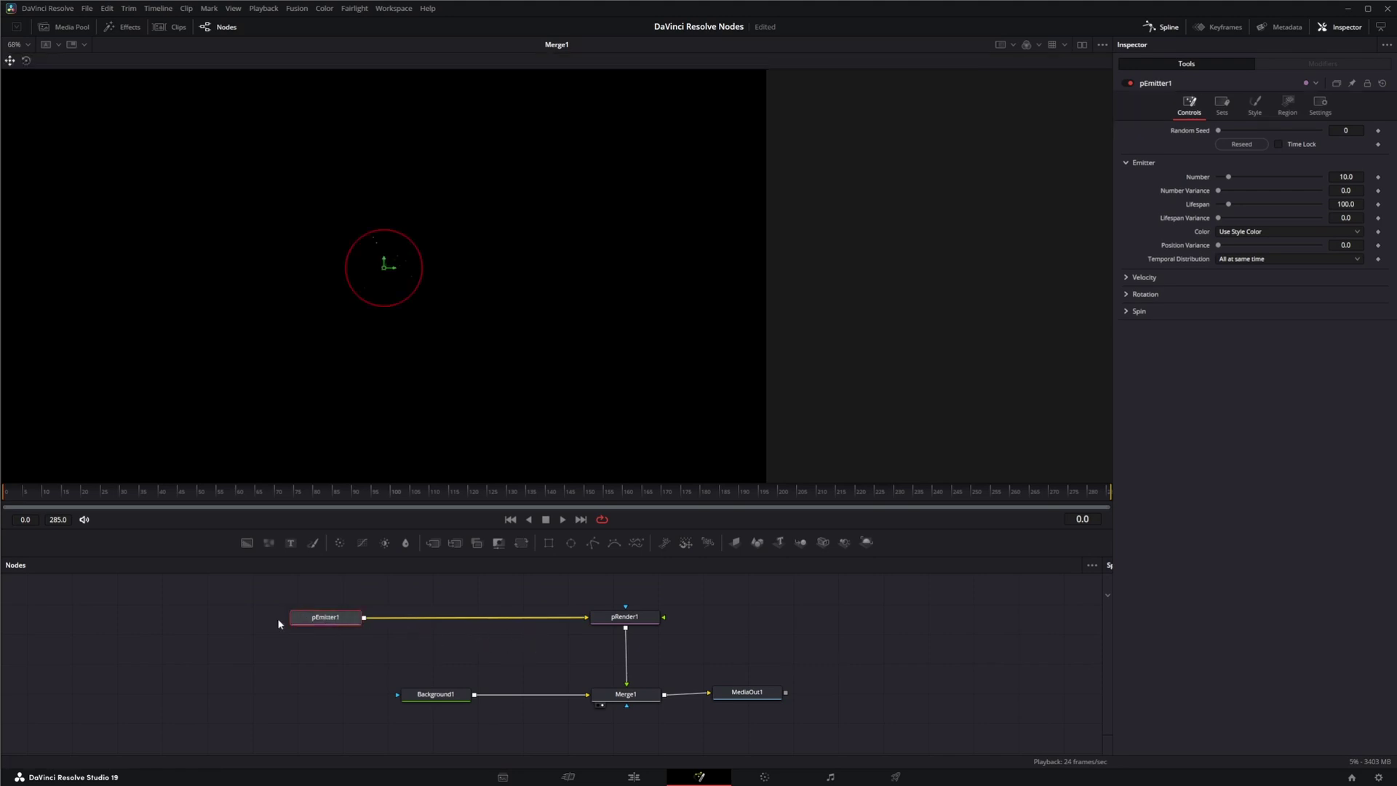
{"action": "left_click", "coordinate": [1287, 106]}
{"action": "left_click", "coordinate": [1251, 145]}
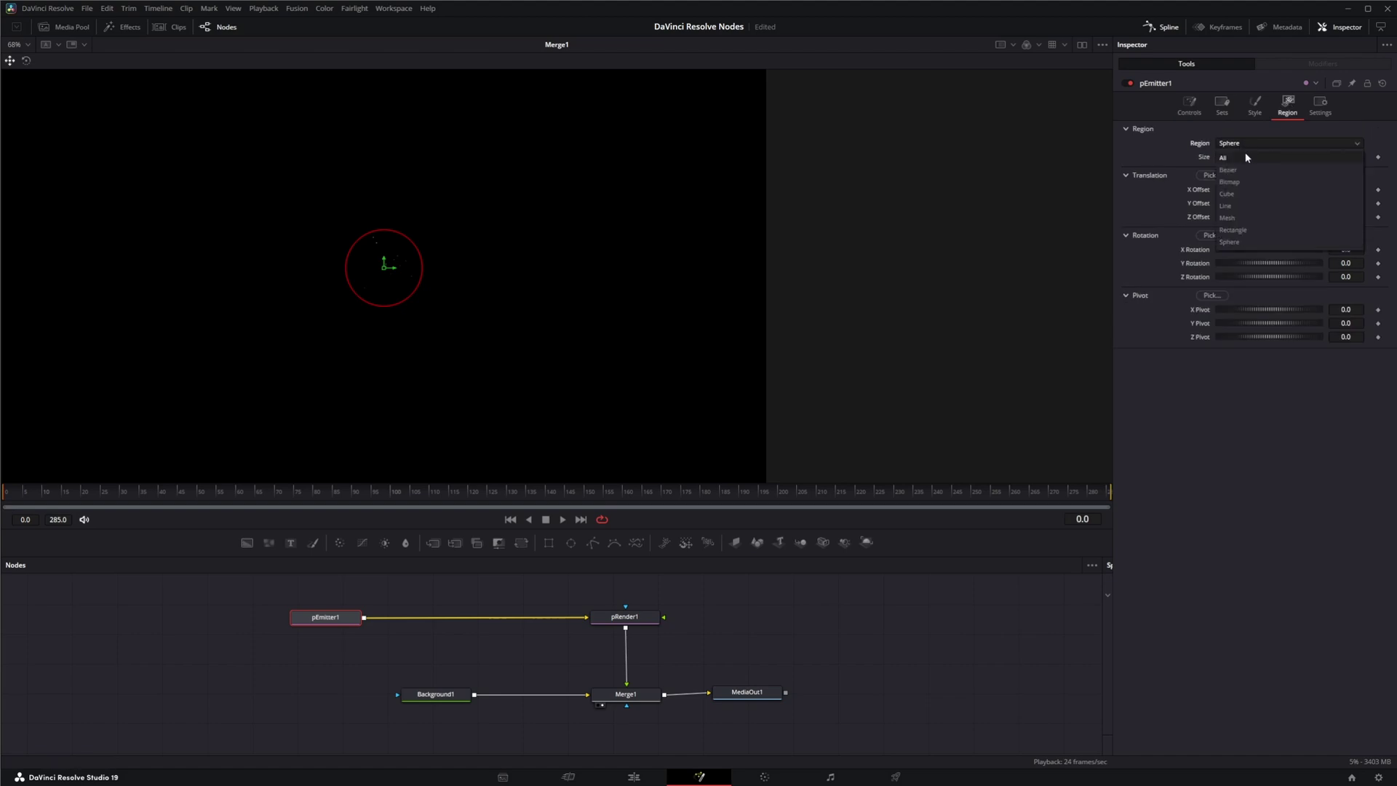
{"action": "left_click", "coordinate": [1246, 157]}
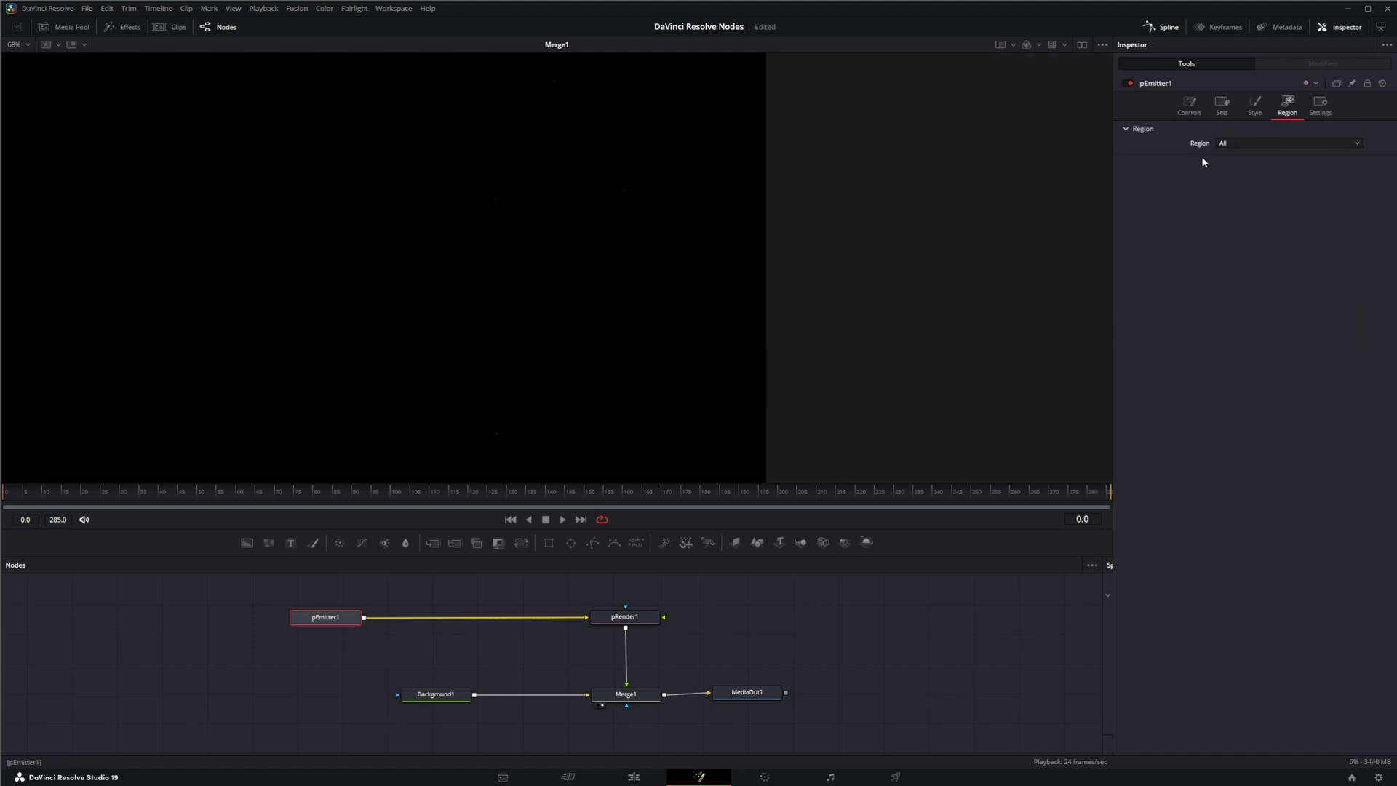
Set the particle Style to Blob with a Size of 4
{"action": "left_click", "coordinate": [1257, 103]}
{"action": "left_click", "coordinate": [1239, 143]}
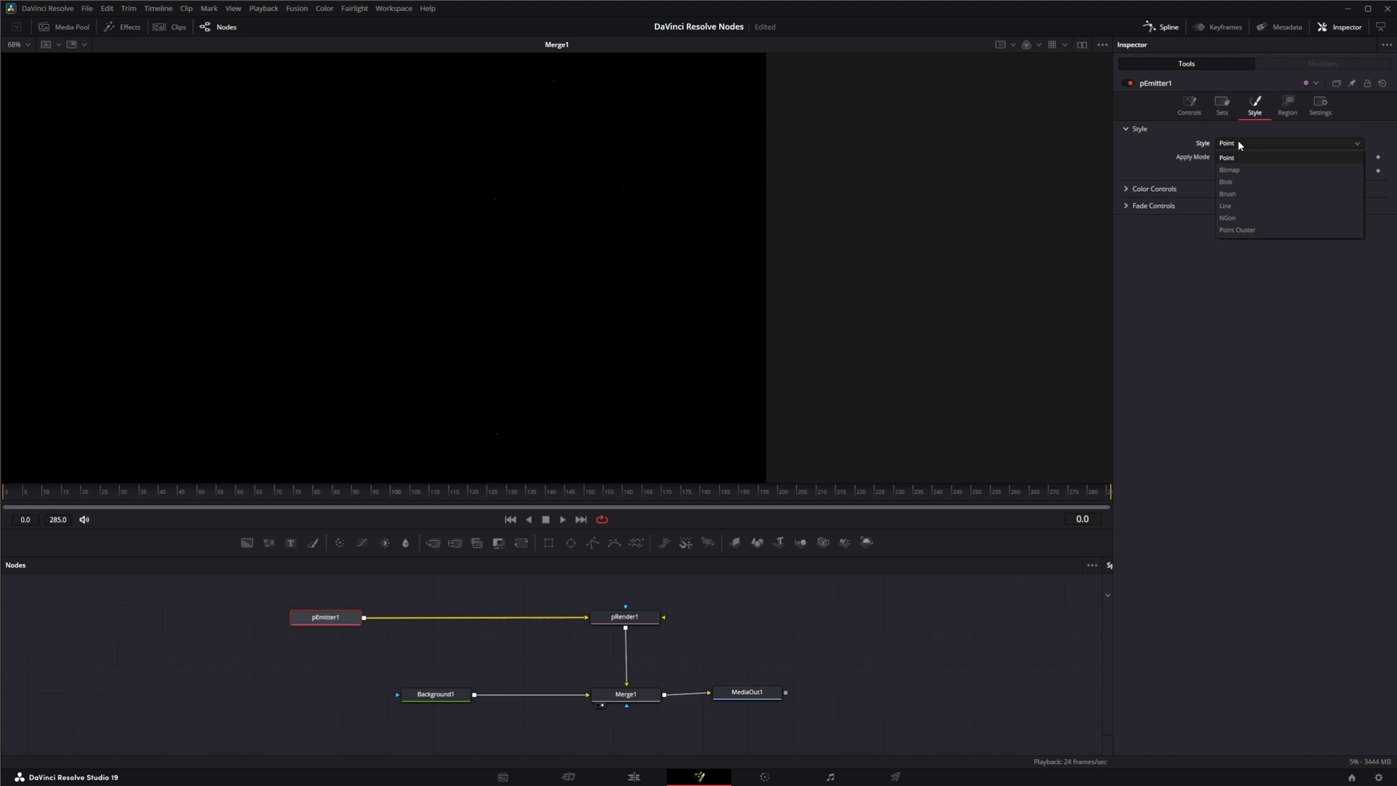
{"action": "left_click", "coordinate": [1233, 182]}
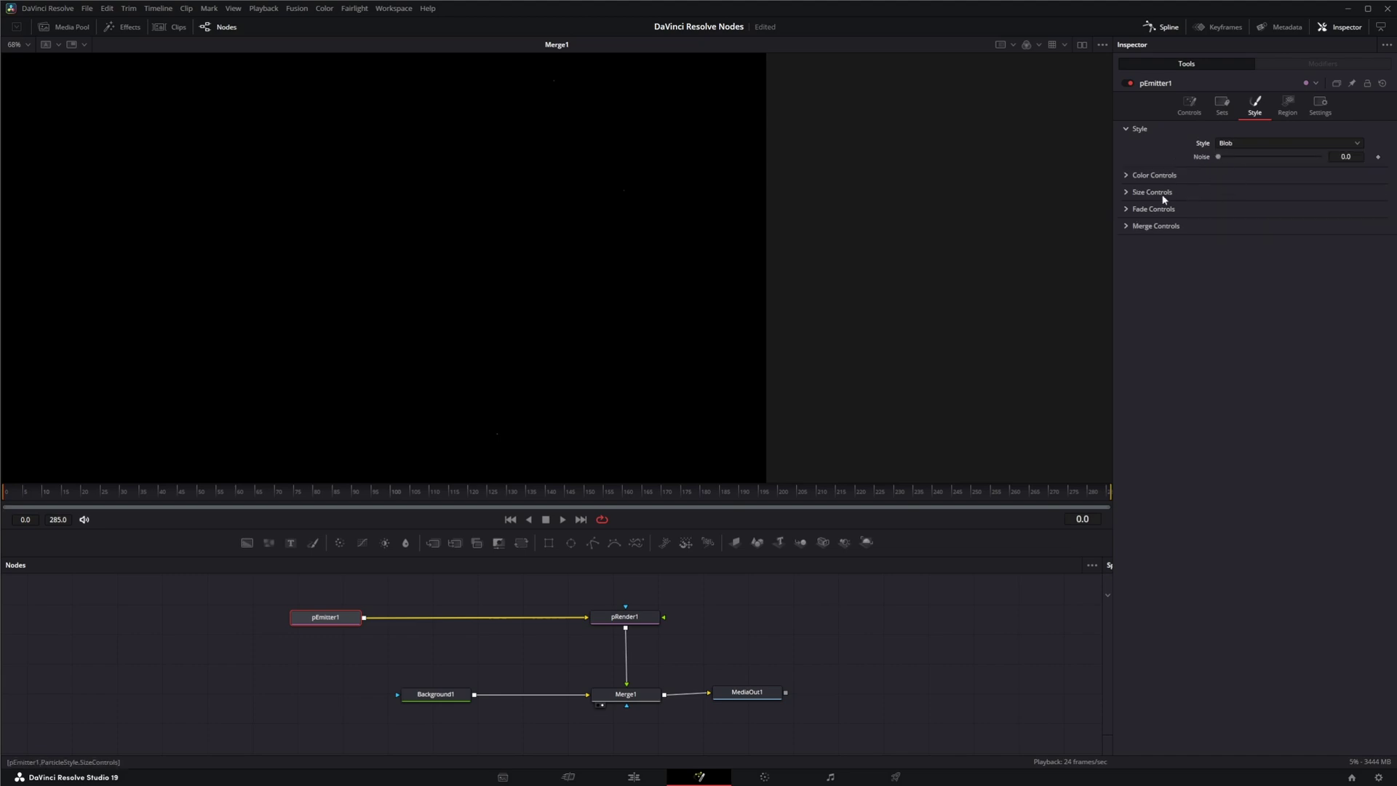
{"action": "left_click", "coordinate": [1125, 193]}
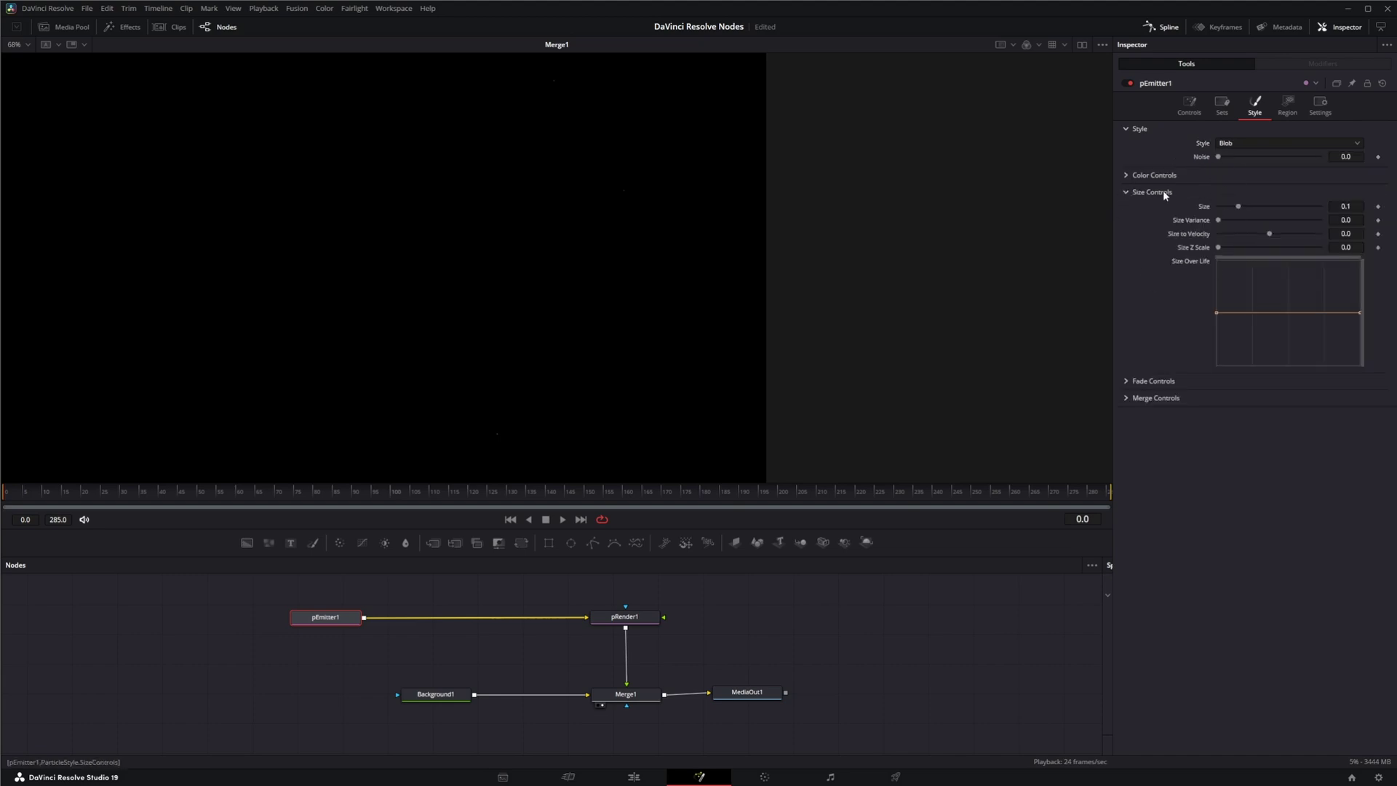
{"action": "left_click", "coordinate": [1355, 206]}
{"action": "type", "text": "4"}
{"action": "key", "text": "Tab"}
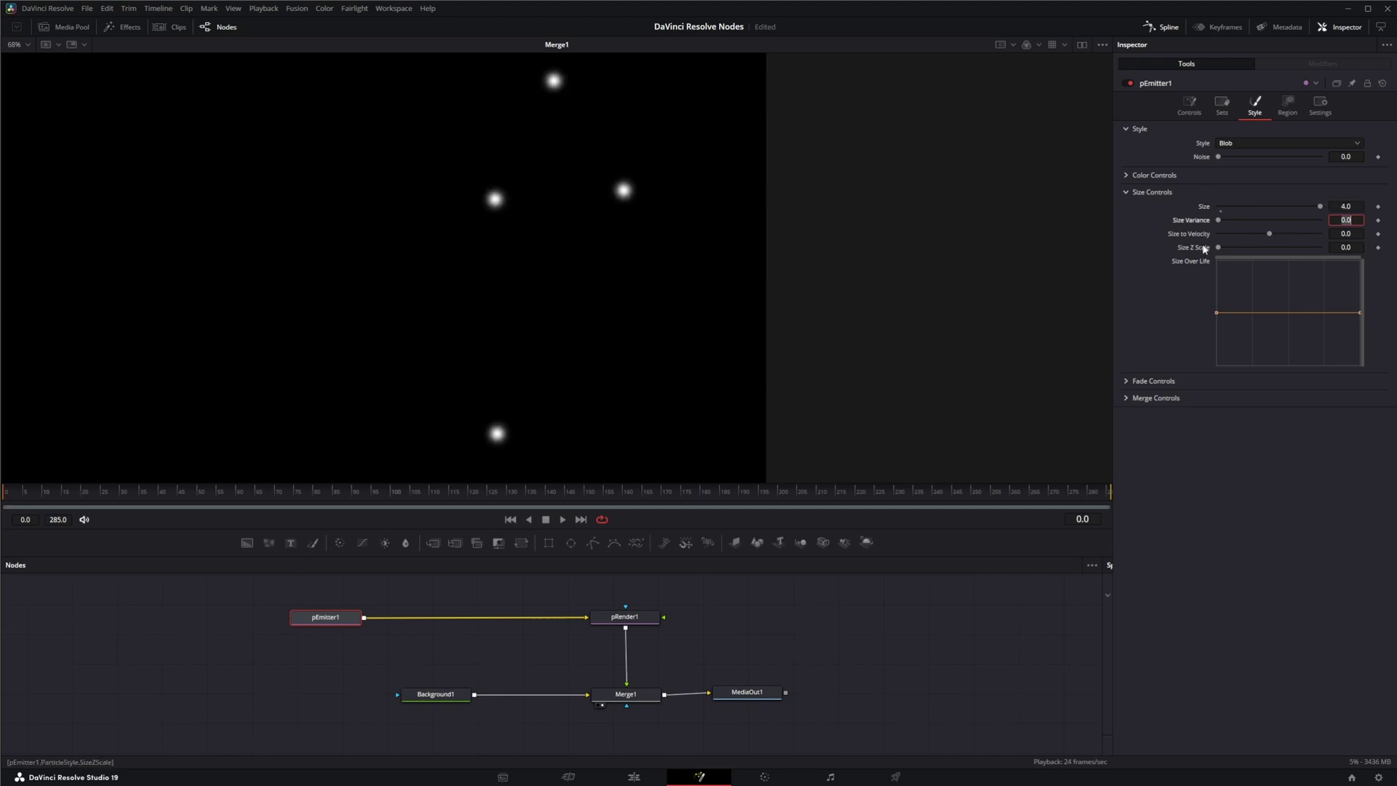
Colour the particles magenta (#f12eff) and return to the Controls tab
{"action": "left_click", "coordinate": [1127, 175]}
{"action": "left_click", "coordinate": [1248, 191]}
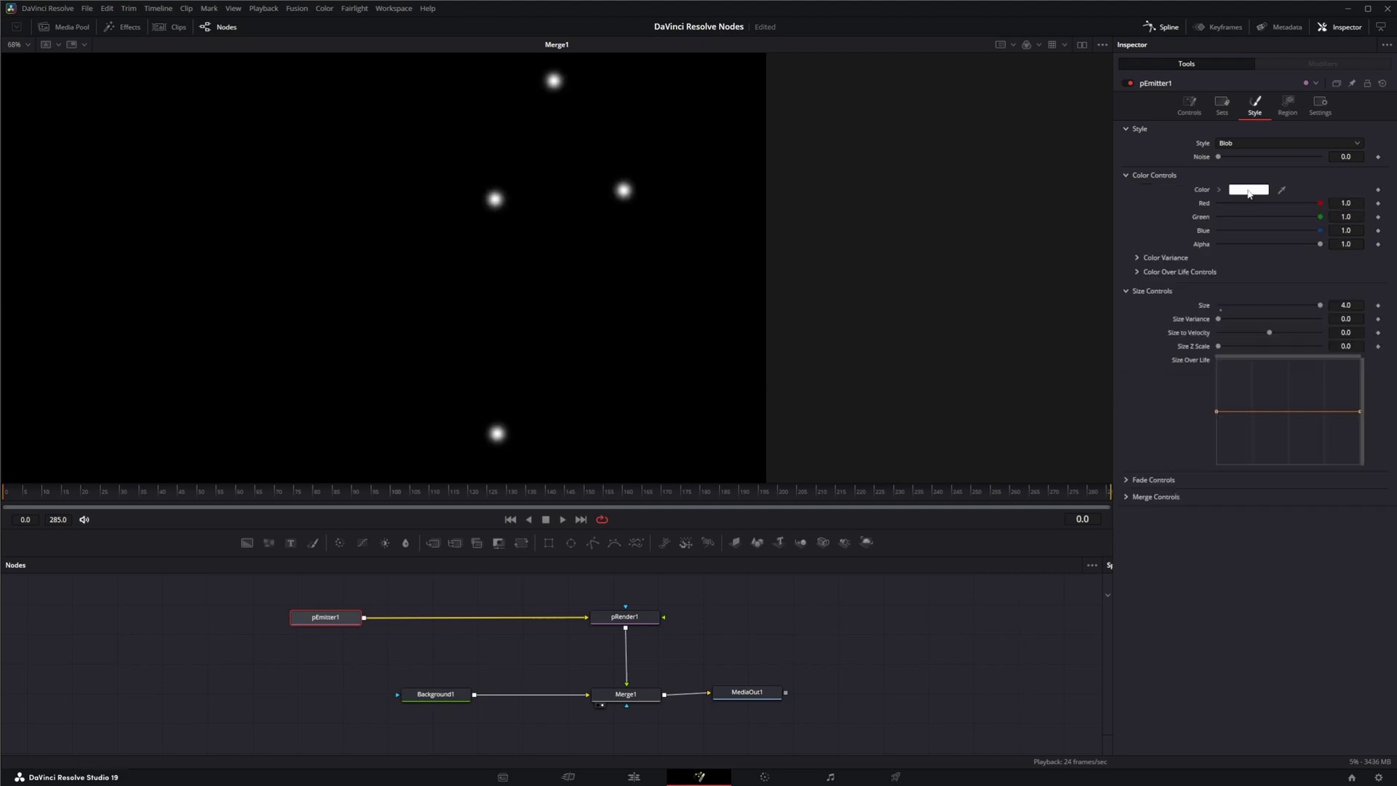
{"action": "left_click_drag", "start_coordinate": [804, 337], "coordinate": [713, 315]}
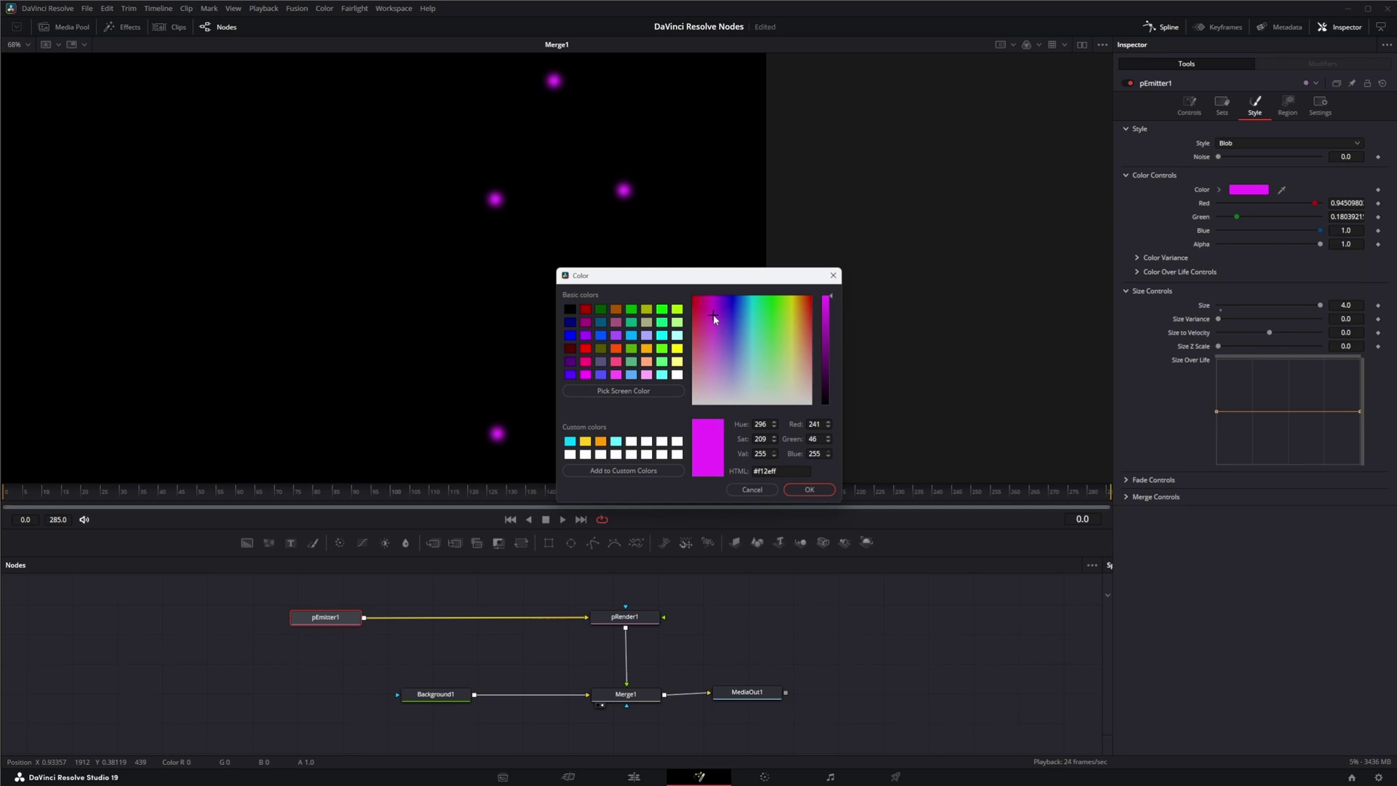
{"action": "left_click", "coordinate": [809, 490]}
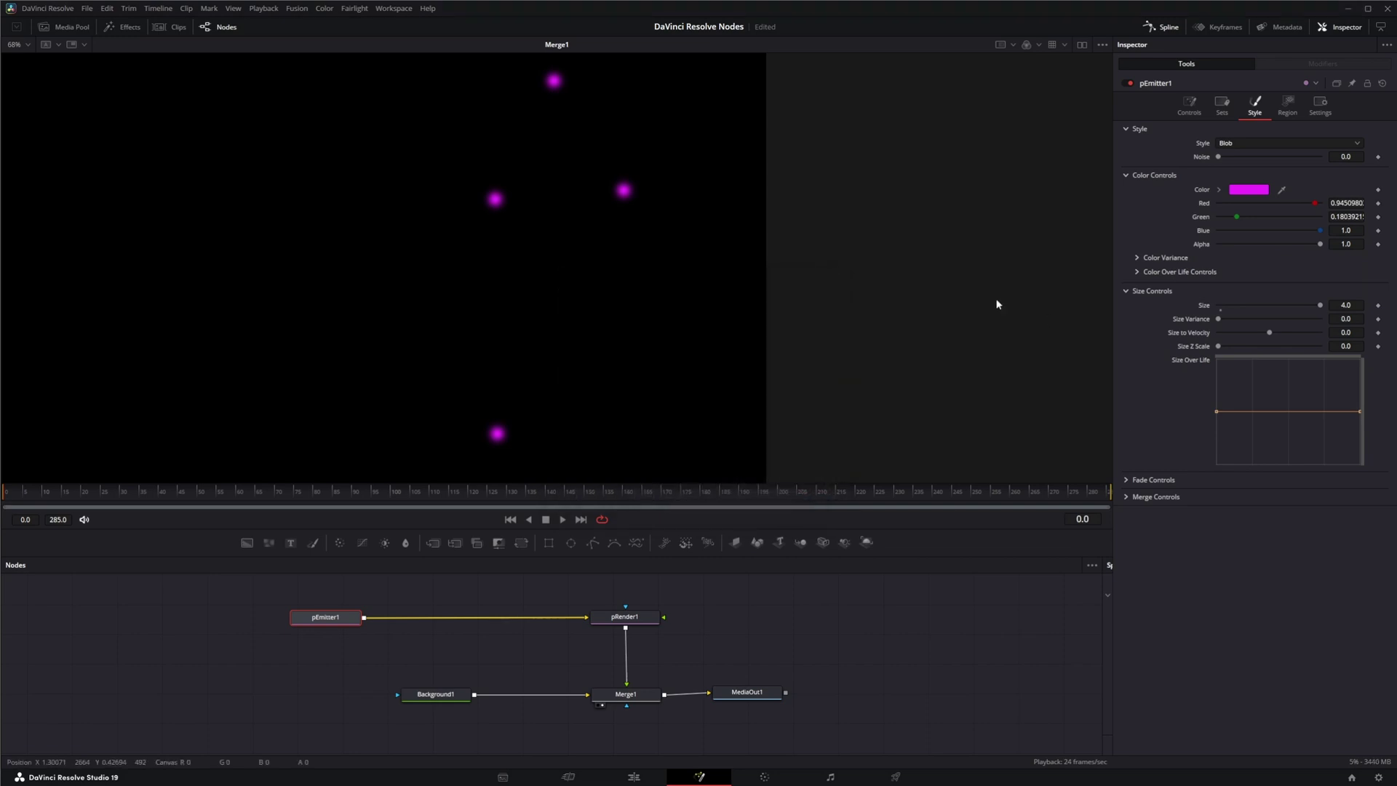
{"action": "left_click", "coordinate": [1201, 109]}
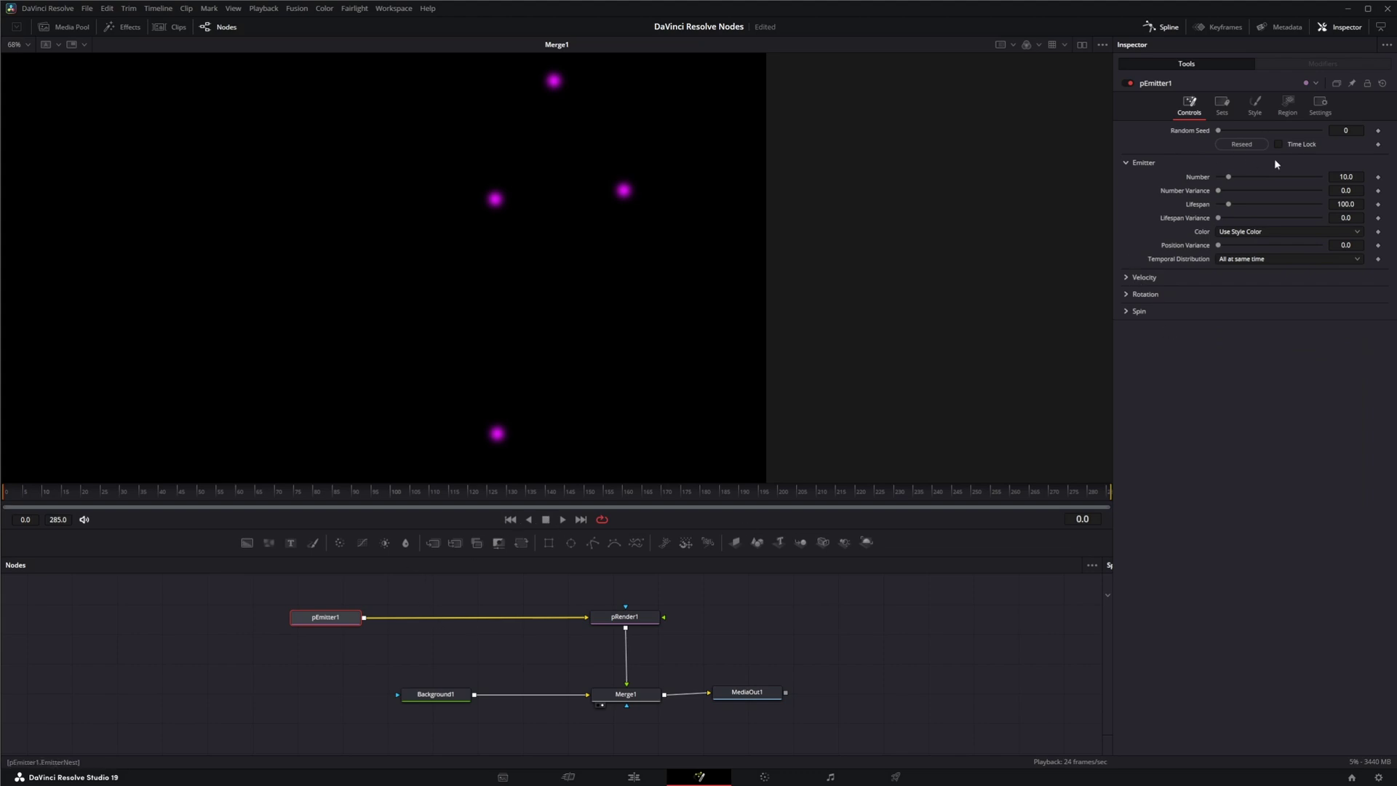
Keyframe emitter Number at 60 on frame 0, then drop it to 0 on frame 1
{"action": "left_click", "coordinate": [1347, 178]}
{"action": "type", "text": "5."}
{"action": "type", "text": "0"}
{"action": "left_click", "coordinate": [1379, 179]}
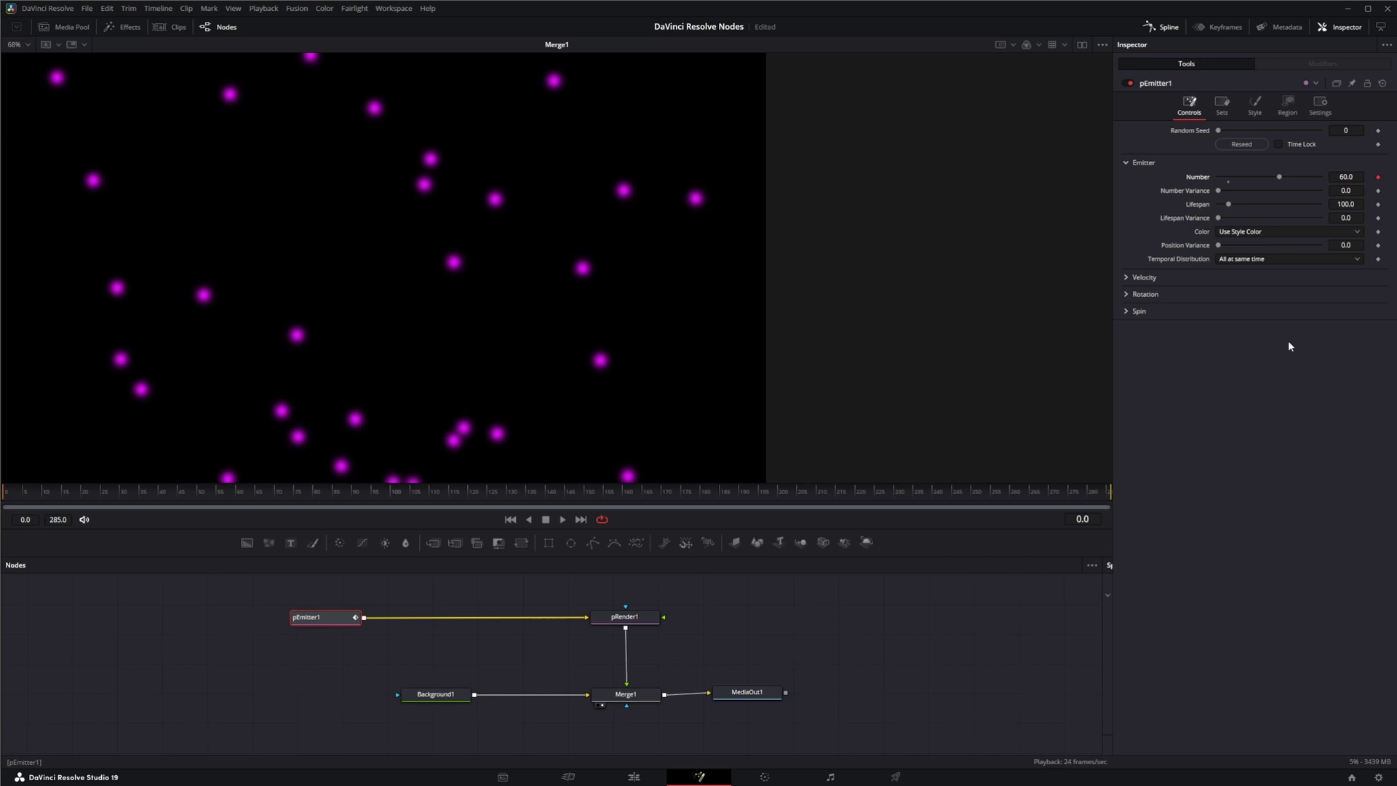
{"action": "left_click", "coordinate": [8, 495]}
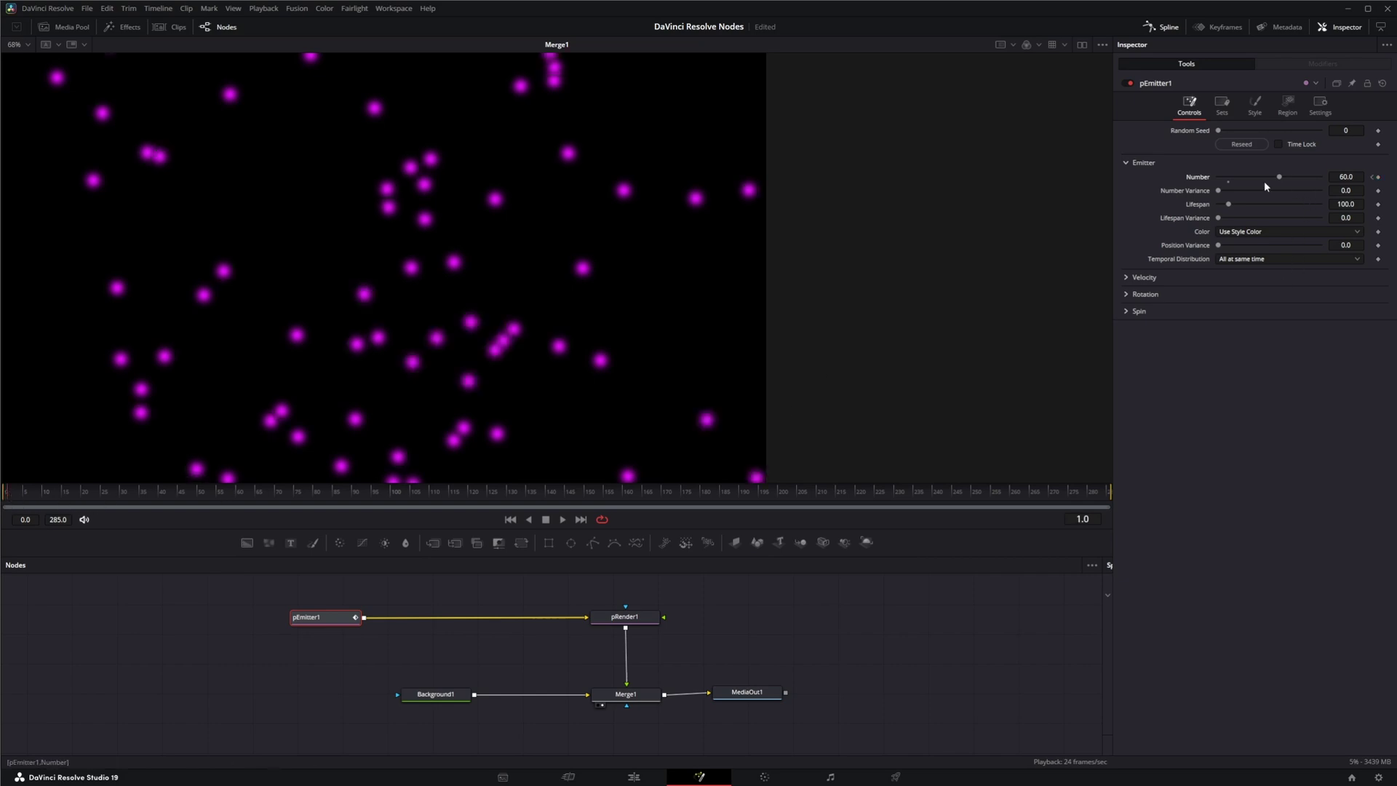
{"action": "left_click_drag", "start_coordinate": [1278, 180], "coordinate": [1197, 183]}
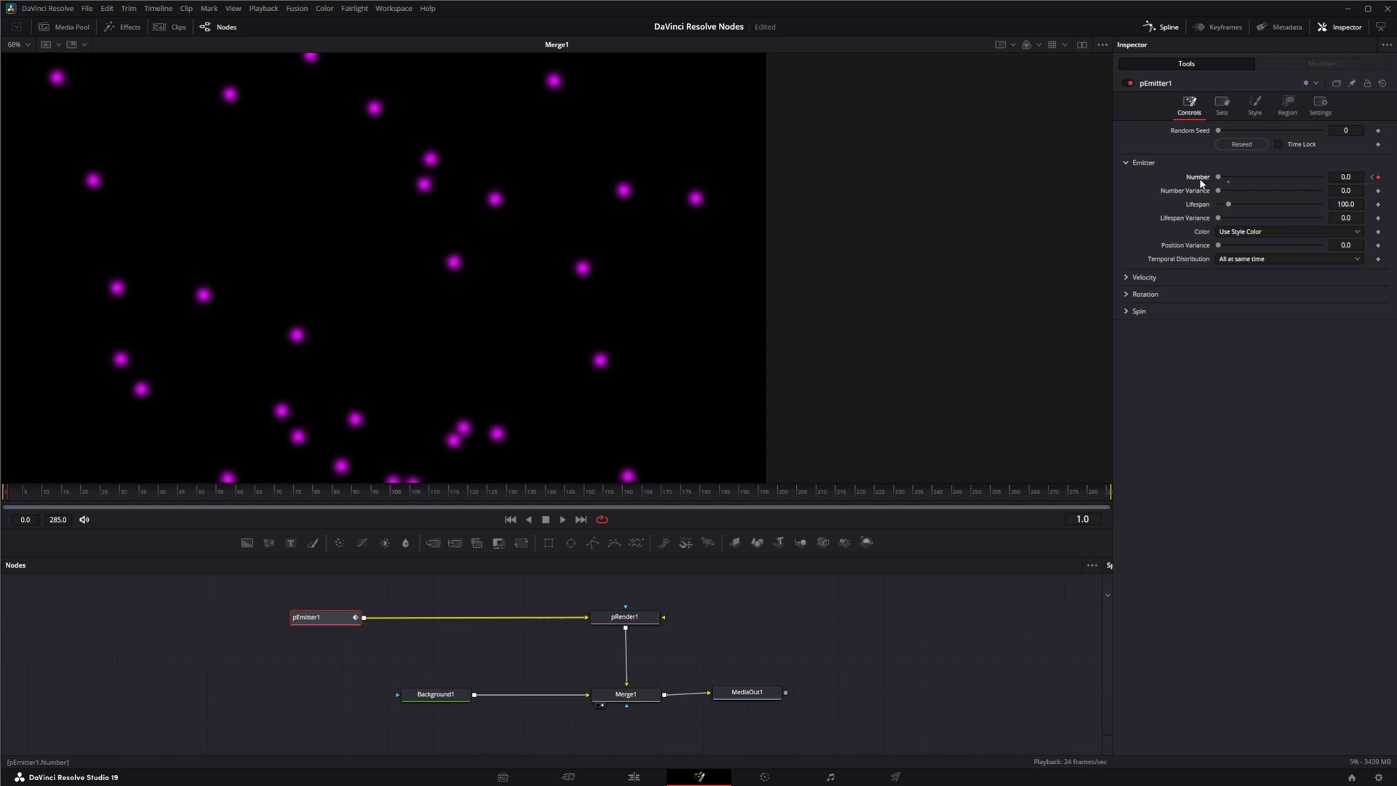
Try a particle Velocity of 0.25 and play to preview the motion
{"action": "left_click", "coordinate": [1128, 277]}
{"action": "left_click", "coordinate": [1356, 291]}
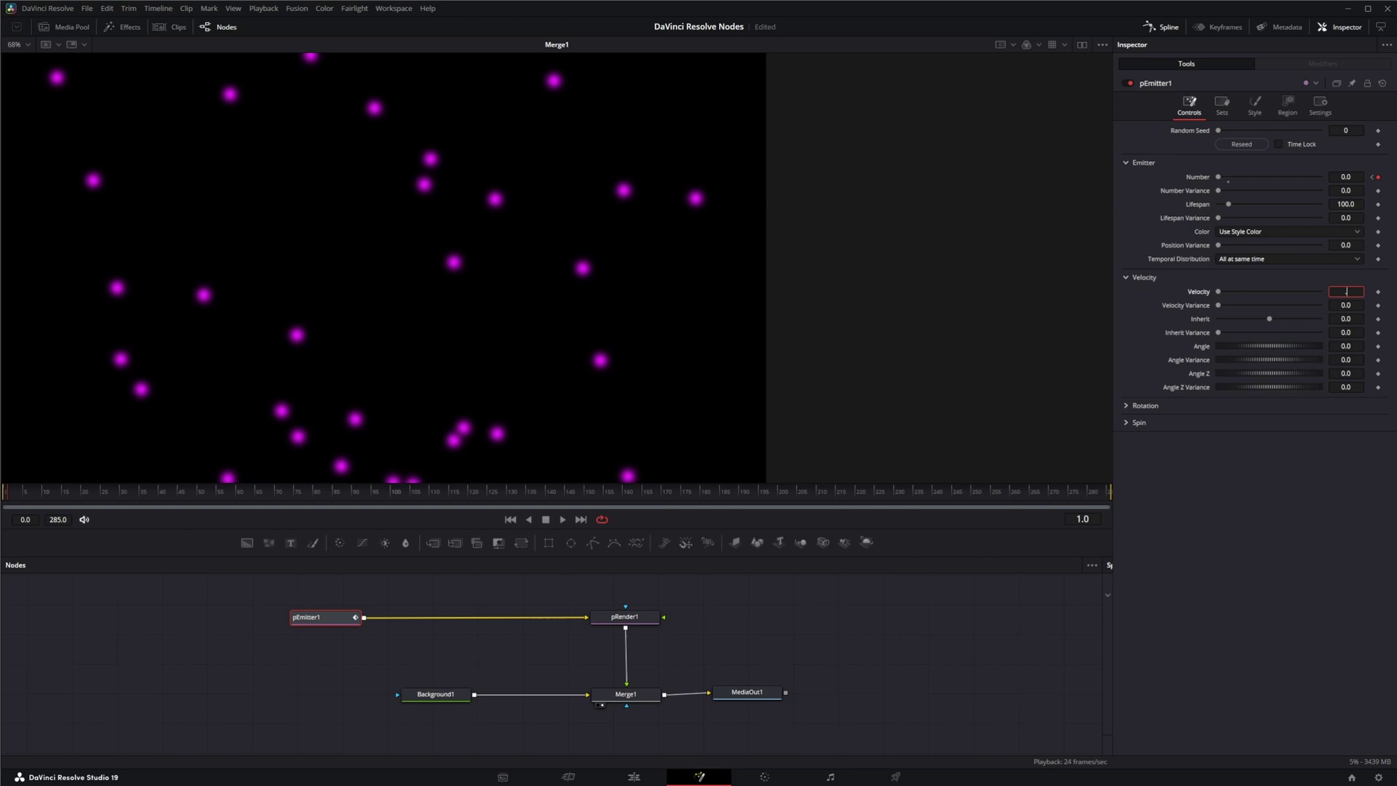
{"action": "key", "text": "Tab"}
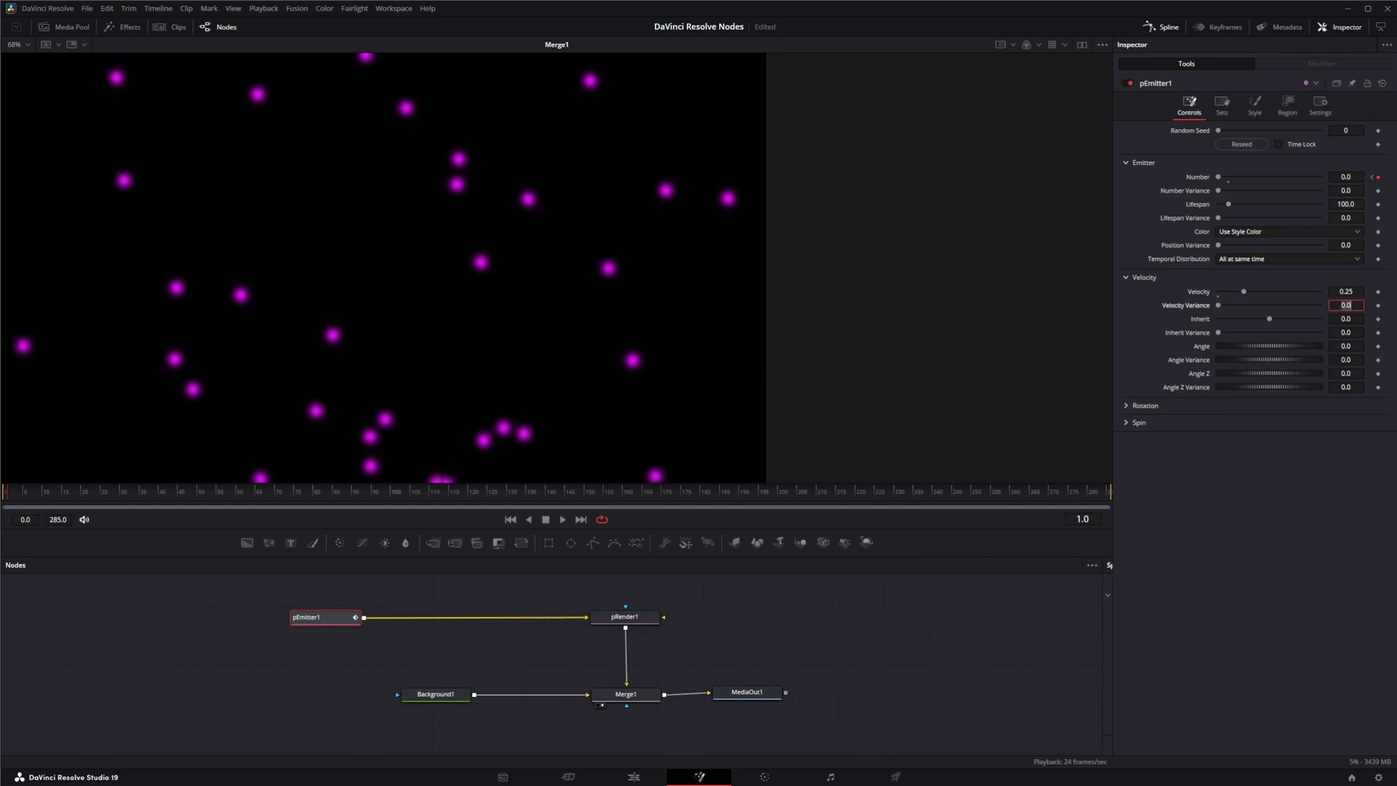
{"action": "left_click", "coordinate": [565, 519]}
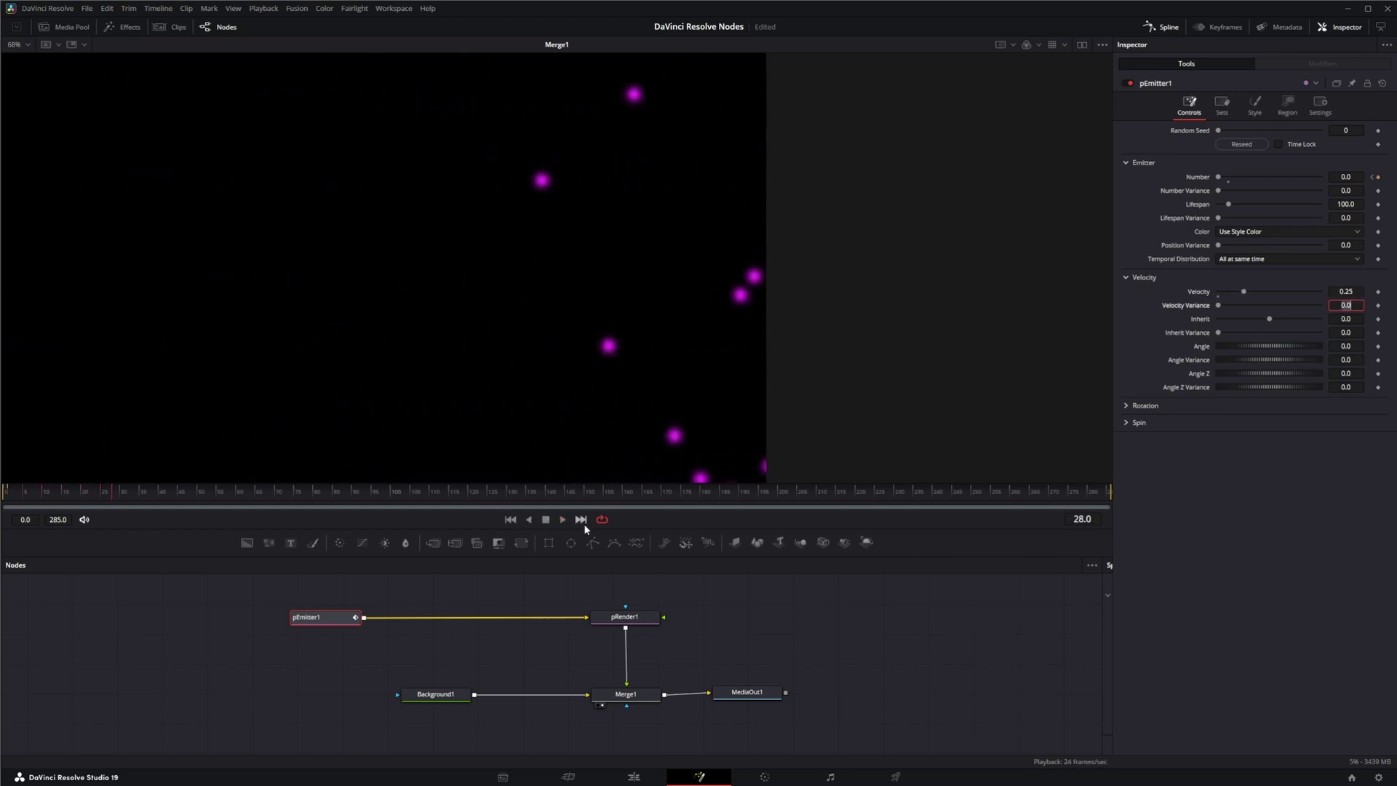
Lower Velocity to 0.025, preview the slower drift, and nudge pEmitter1 slightly left
{"action": "left_click", "coordinate": [1360, 291]}
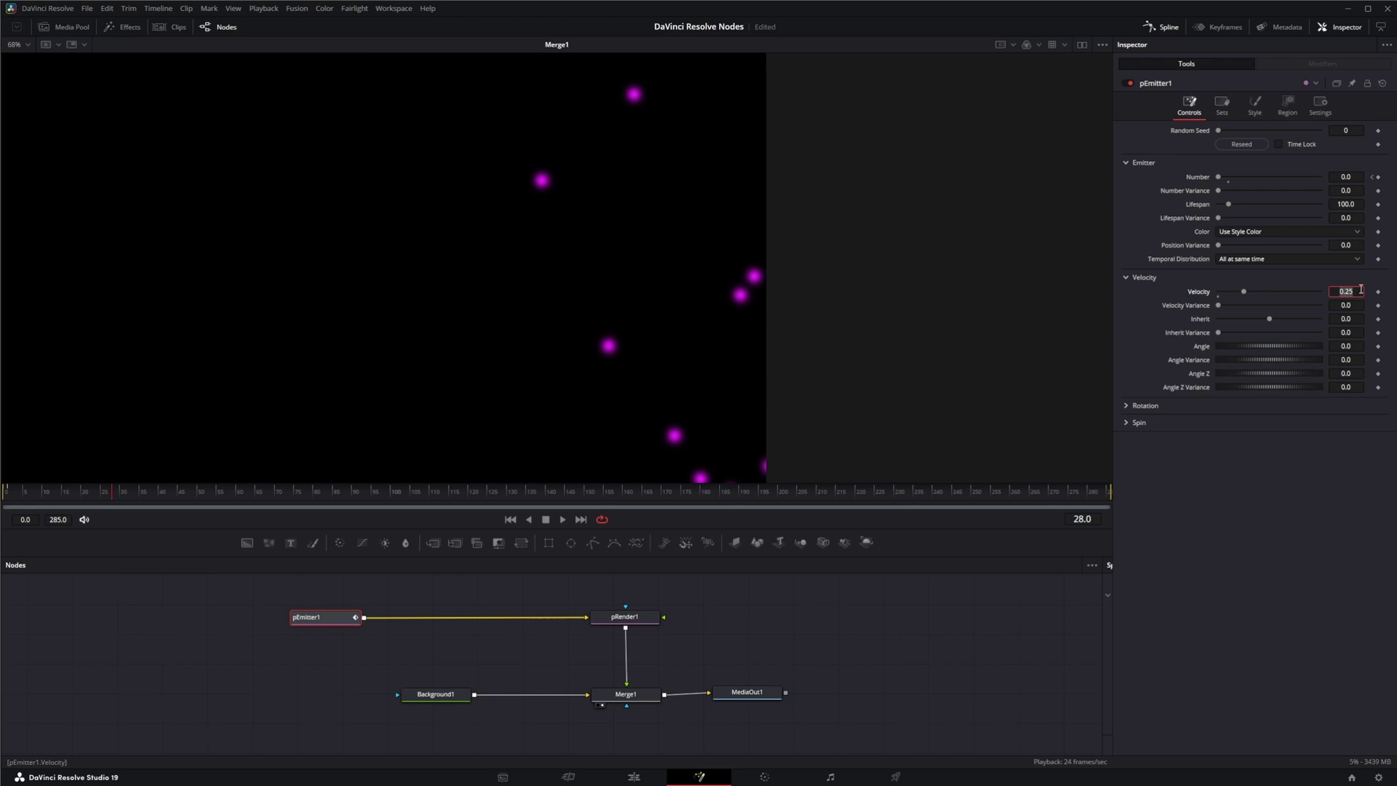
{"action": "type", "text": "0.025"}
{"action": "key", "text": "Tab"}
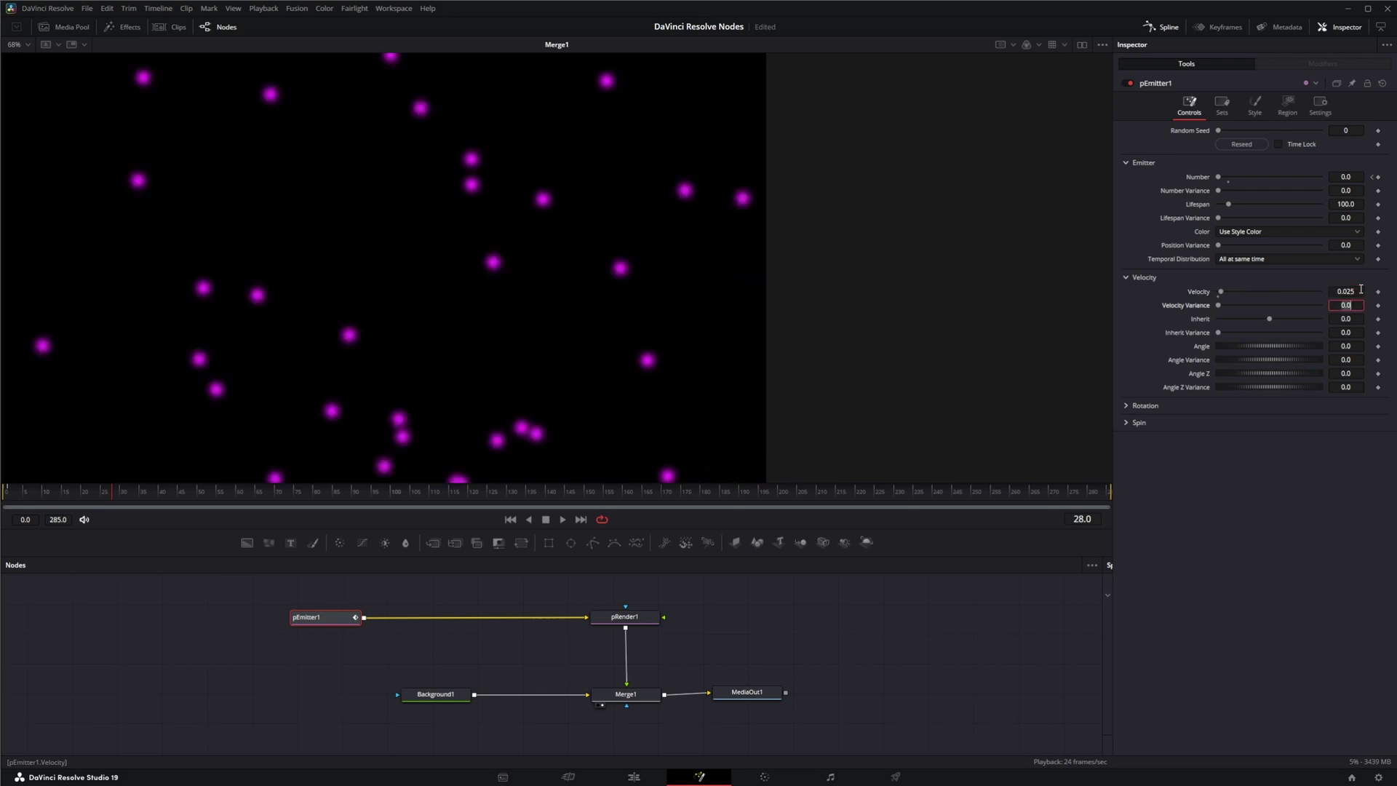
{"action": "left_click", "coordinate": [564, 519]}
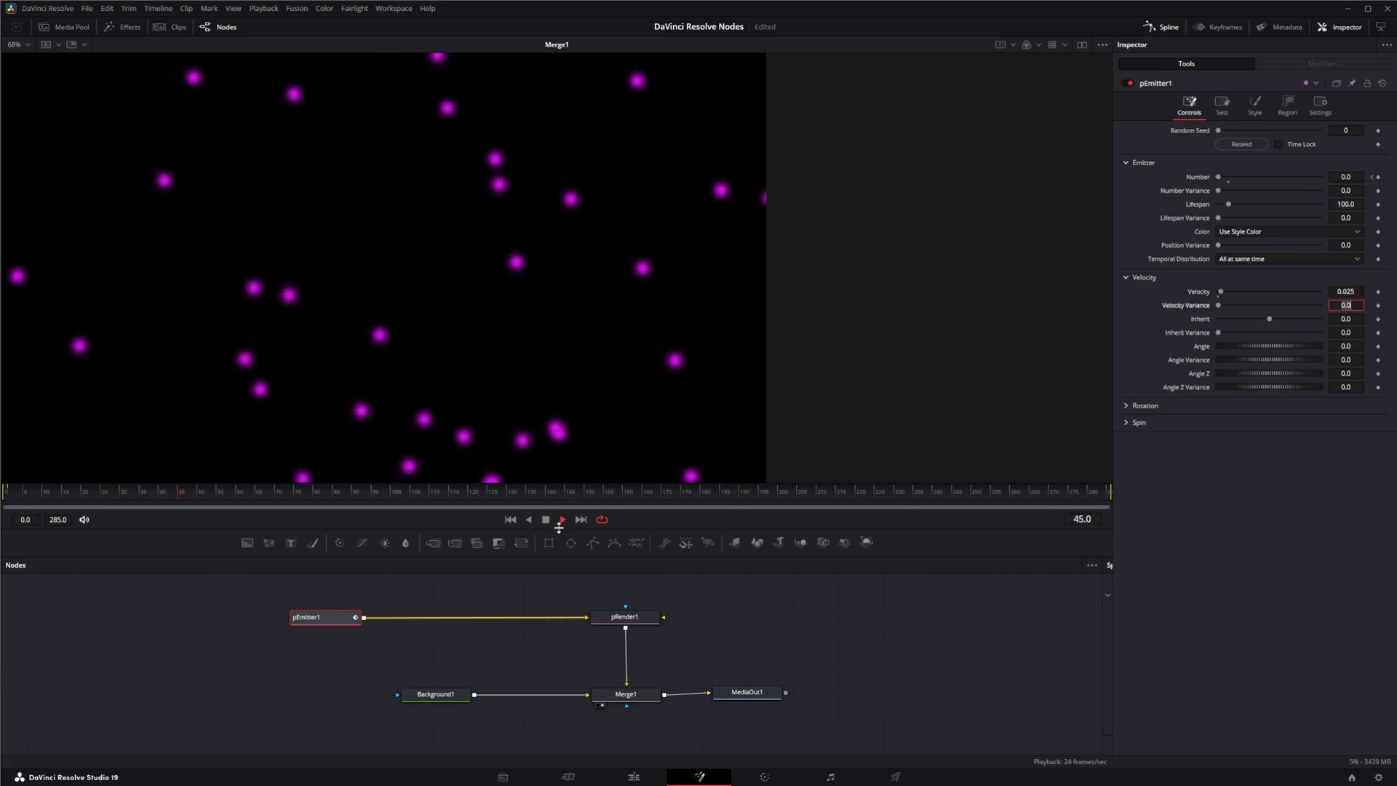
{"action": "left_click", "coordinate": [547, 519]}
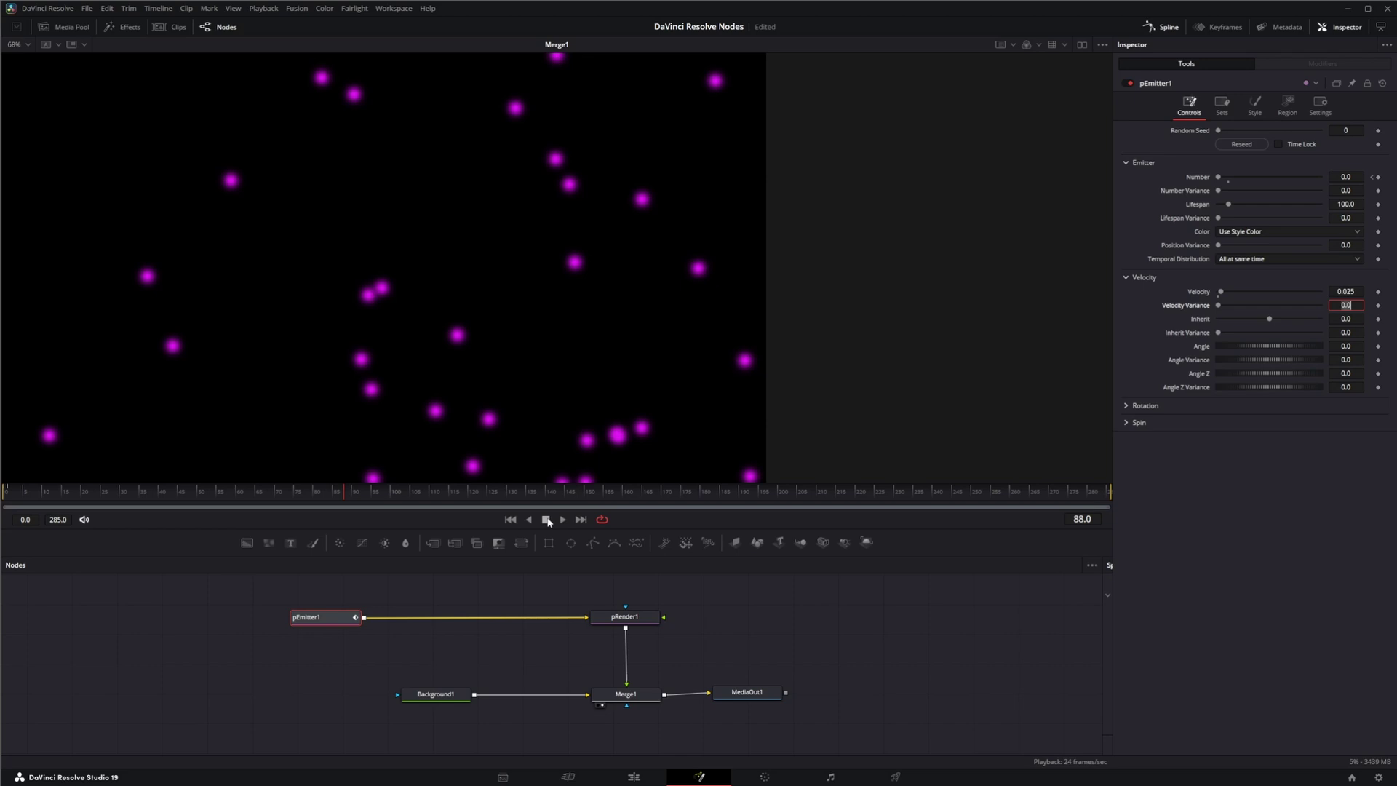
{"action": "left_click_drag", "start_coordinate": [342, 613], "coordinate": [326, 612]}
Add pTurbulence ('ptu') between pEmitter1 and pRender1 and play to preview it
{"action": "left_click", "coordinate": [312, 633]}
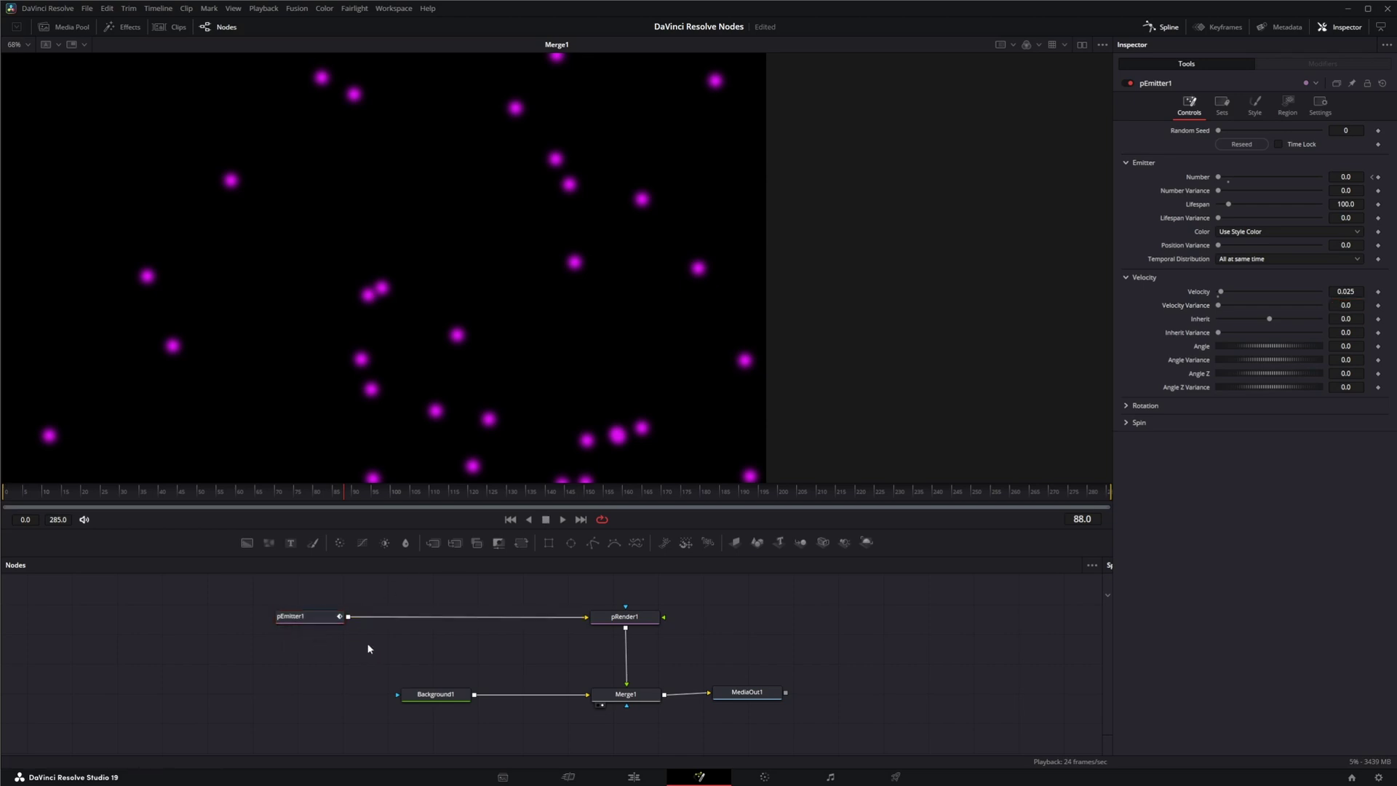
{"action": "key", "text": "shift+space"}
{"action": "type", "text": "ptu"}
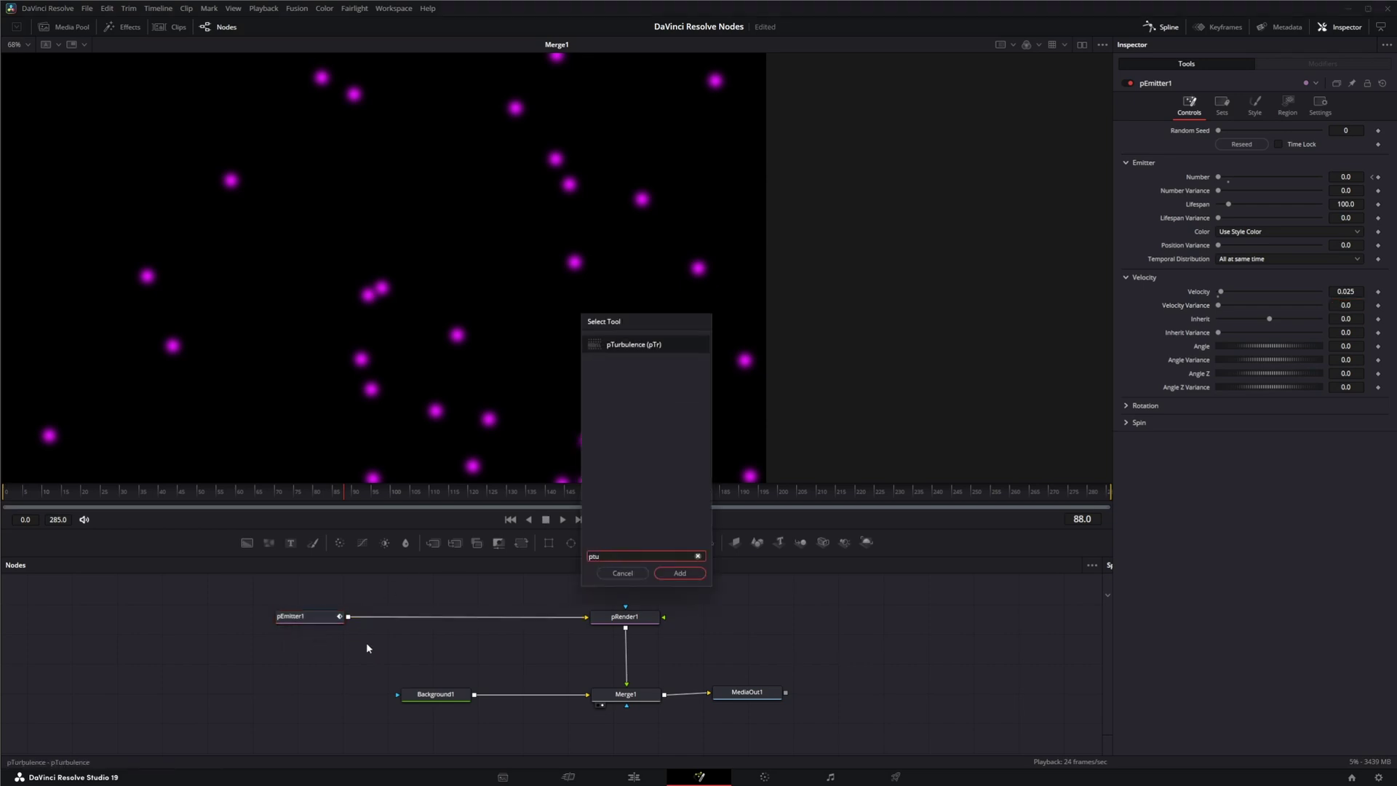
{"action": "key", "text": "Return"}
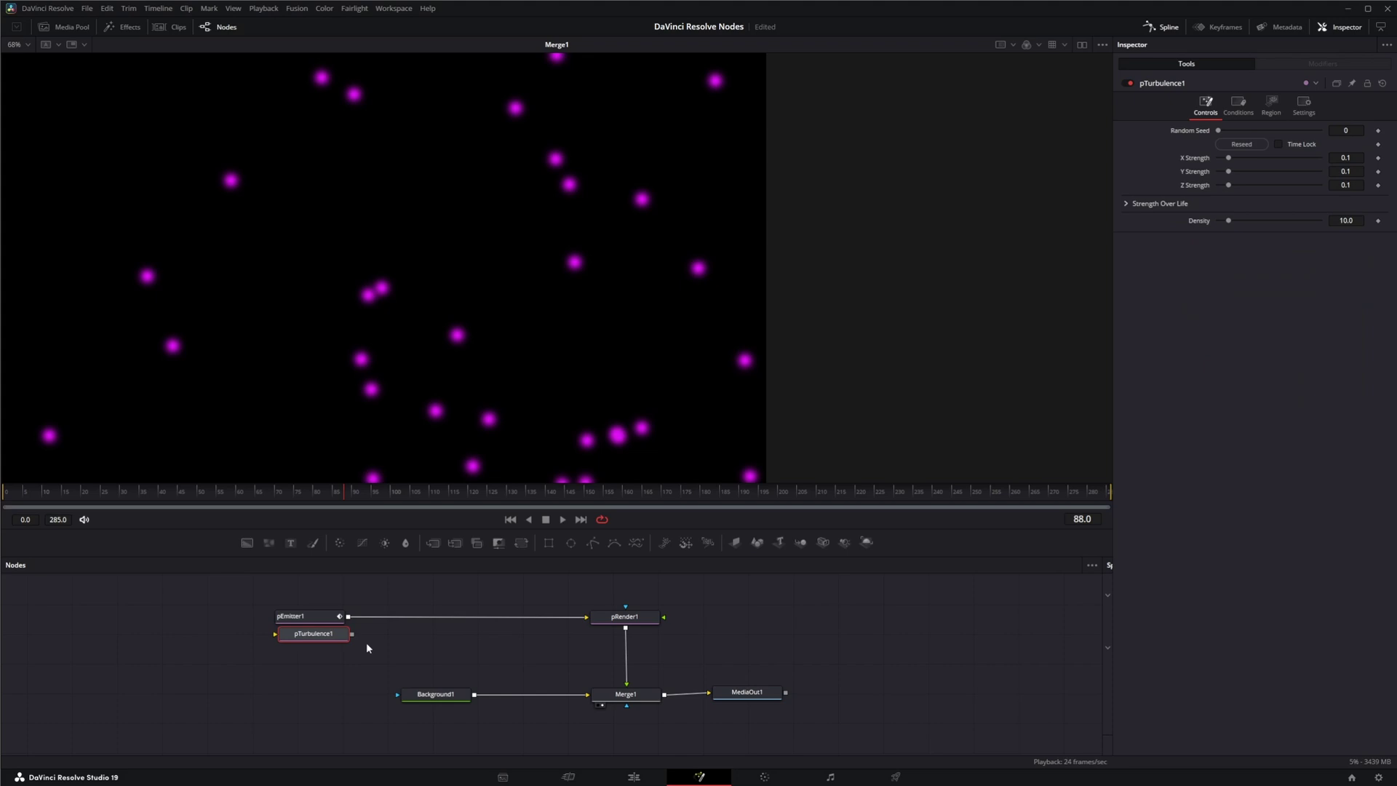
{"action": "left_click_drag", "start_coordinate": [327, 638], "coordinate": [419, 620]}
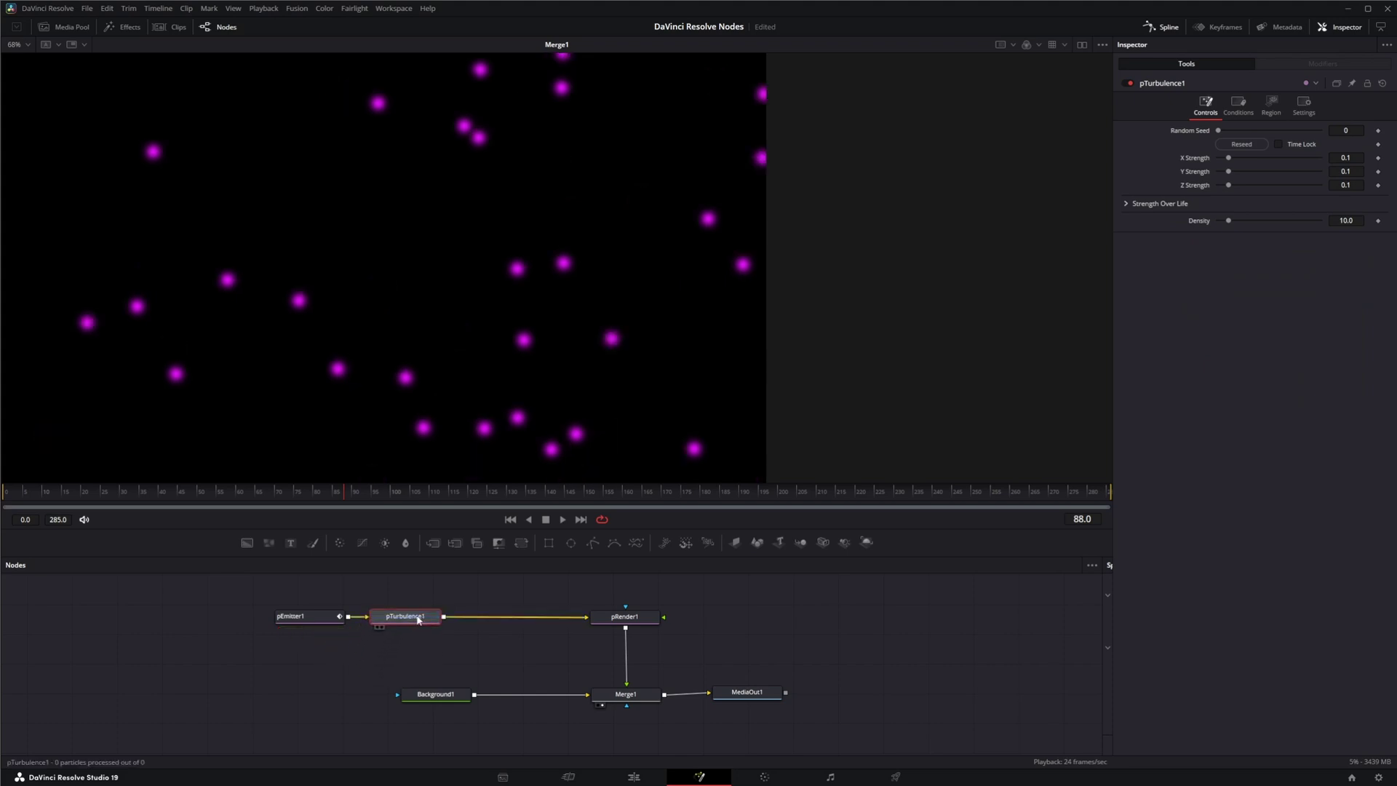
{"action": "left_click", "coordinate": [566, 518]}
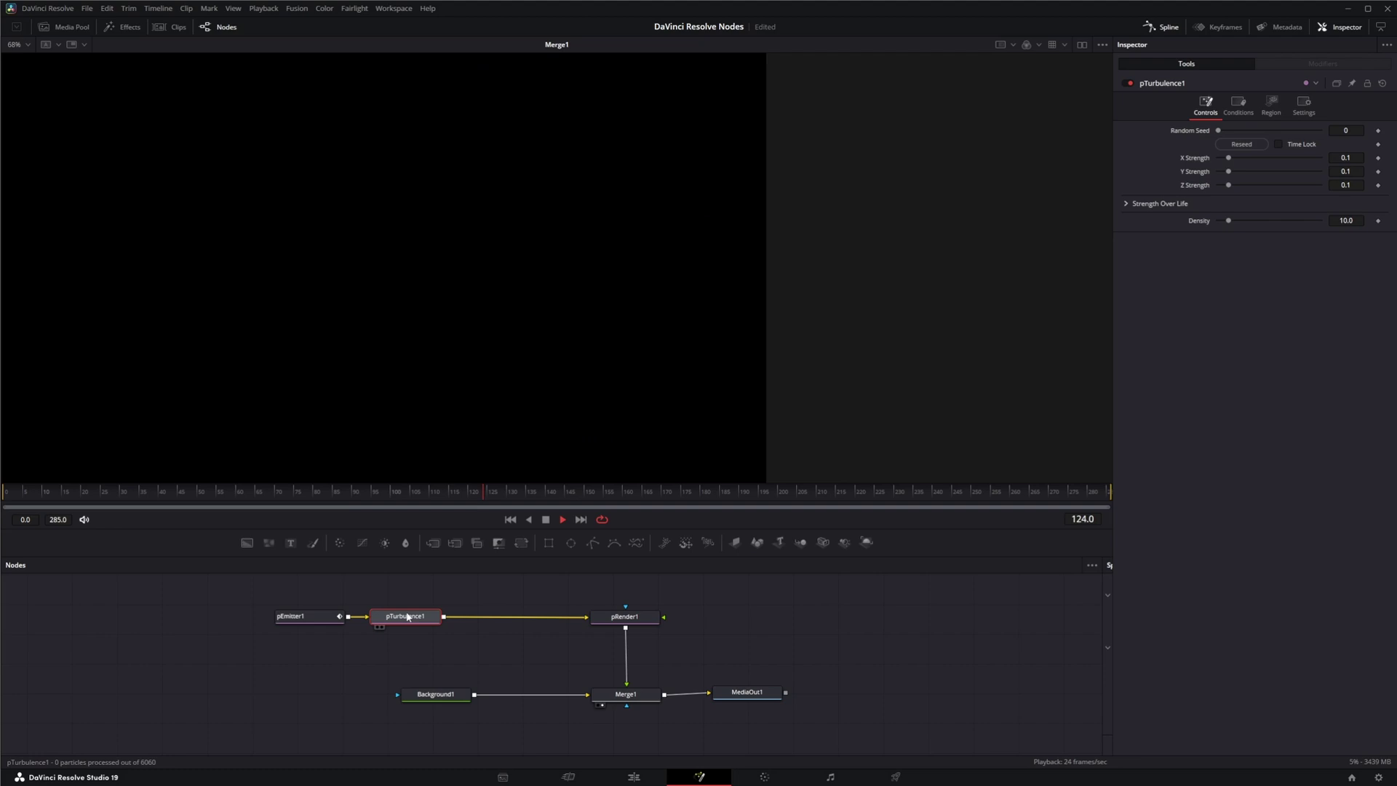
{"action": "key", "text": "space"}
Raise pEmitter1's particle Lifespan to 300 and play from the first frame
{"action": "left_click", "coordinate": [305, 617]}
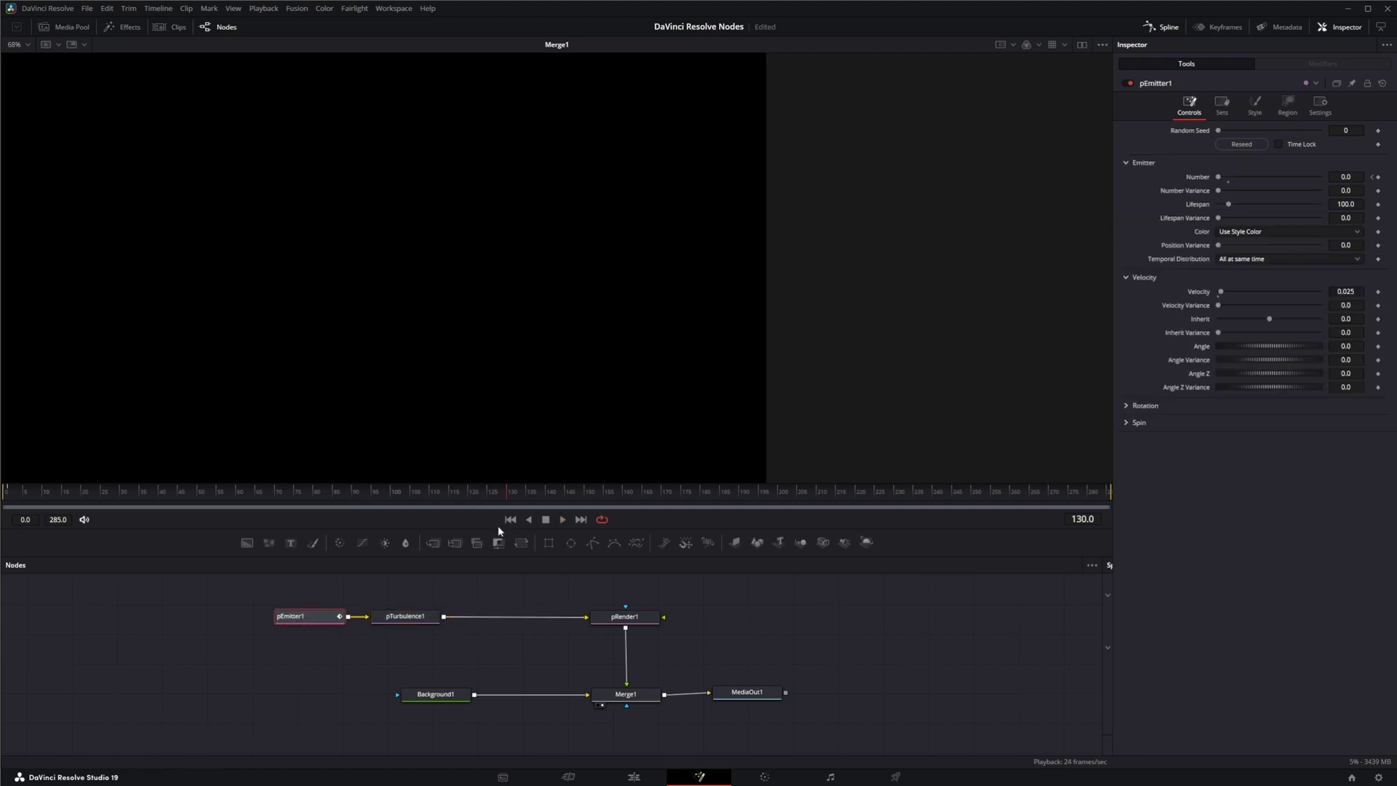
{"action": "left_click", "coordinate": [511, 519]}
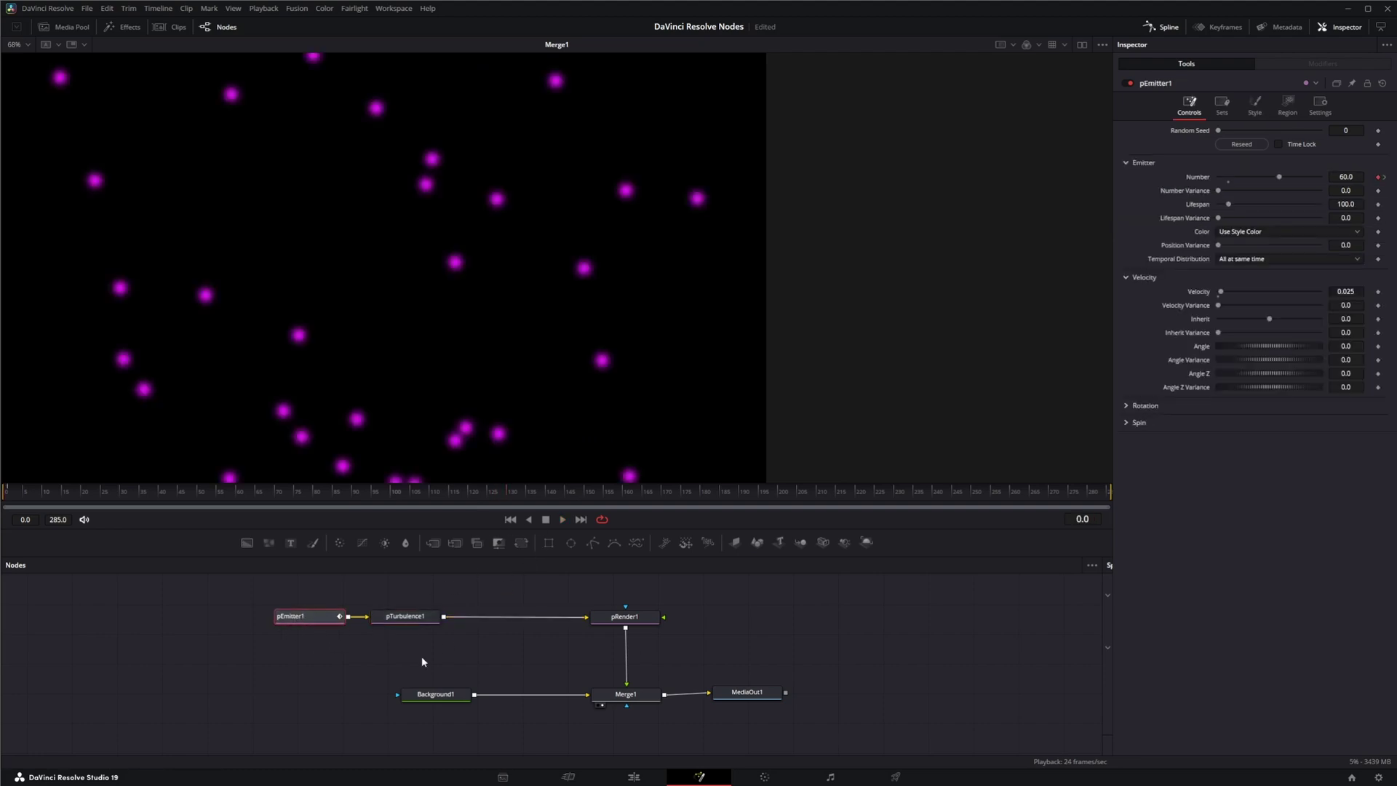
{"action": "left_click", "coordinate": [1345, 204]}
{"action": "type", "text": "300"}
{"action": "key", "text": "Tab"}
{"action": "left_click", "coordinate": [562, 519]}
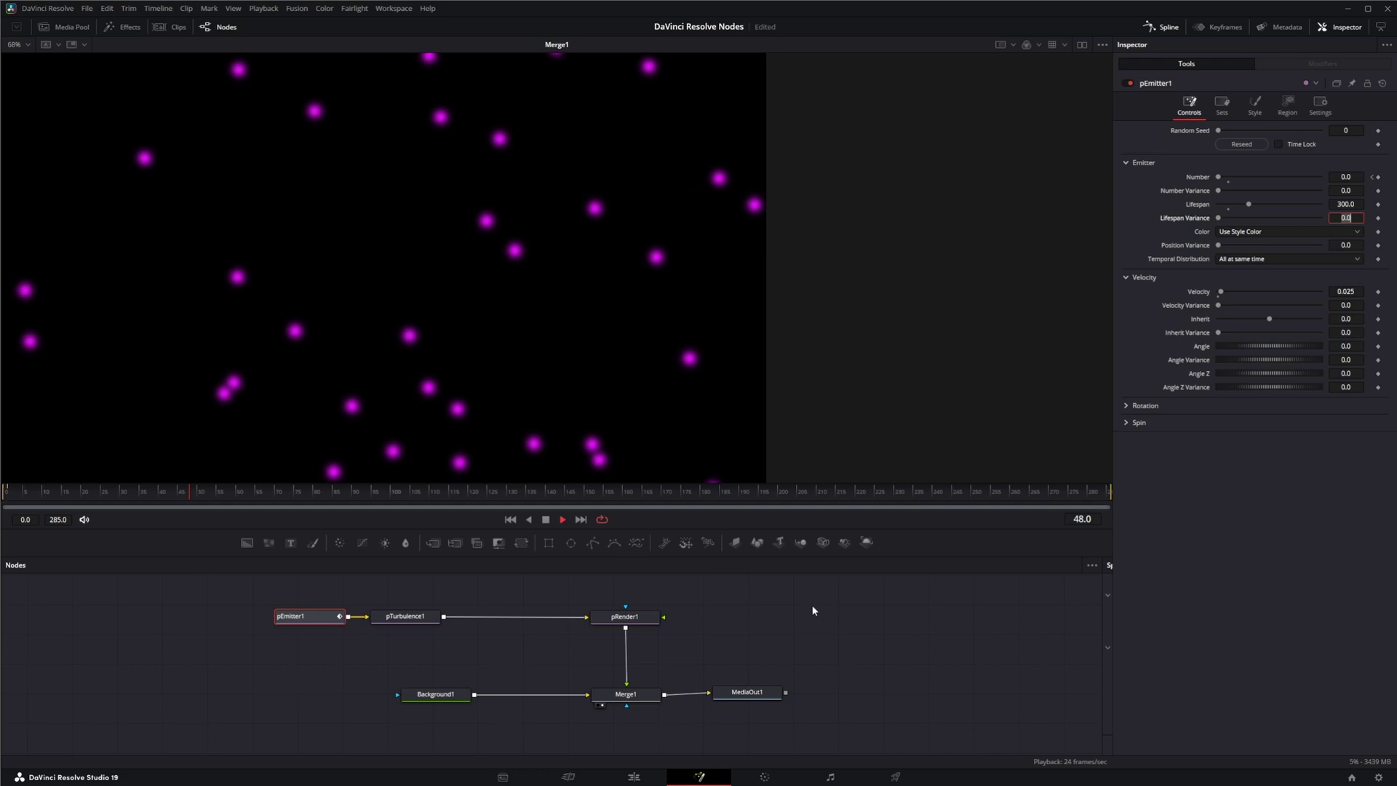
Set pTurbulence1's X, Y and Z Strength to 0.05 and stop playback
{"action": "left_click", "coordinate": [405, 616]}
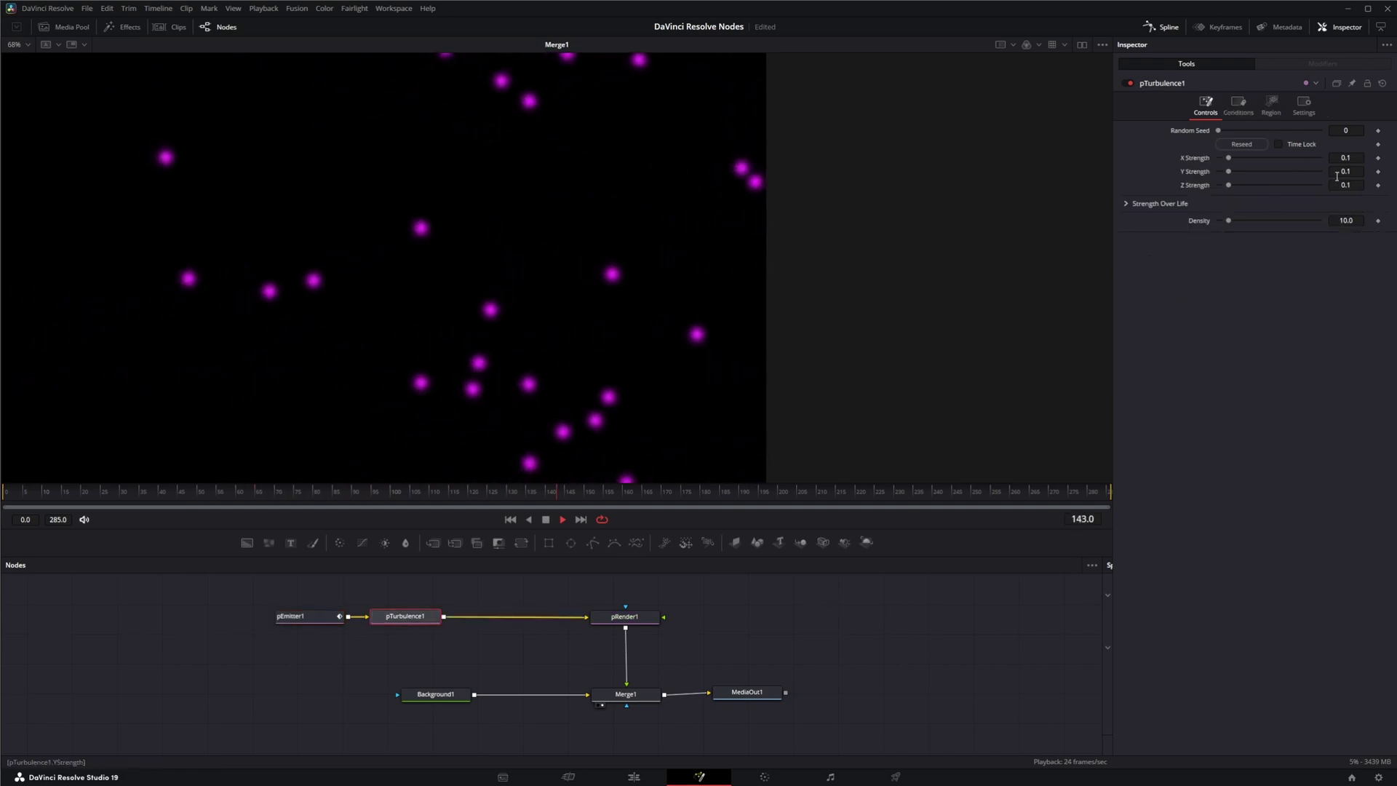
{"action": "left_click", "coordinate": [1356, 158]}
{"action": "type", "text": "0.5"}
{"action": "key", "text": "Return"}
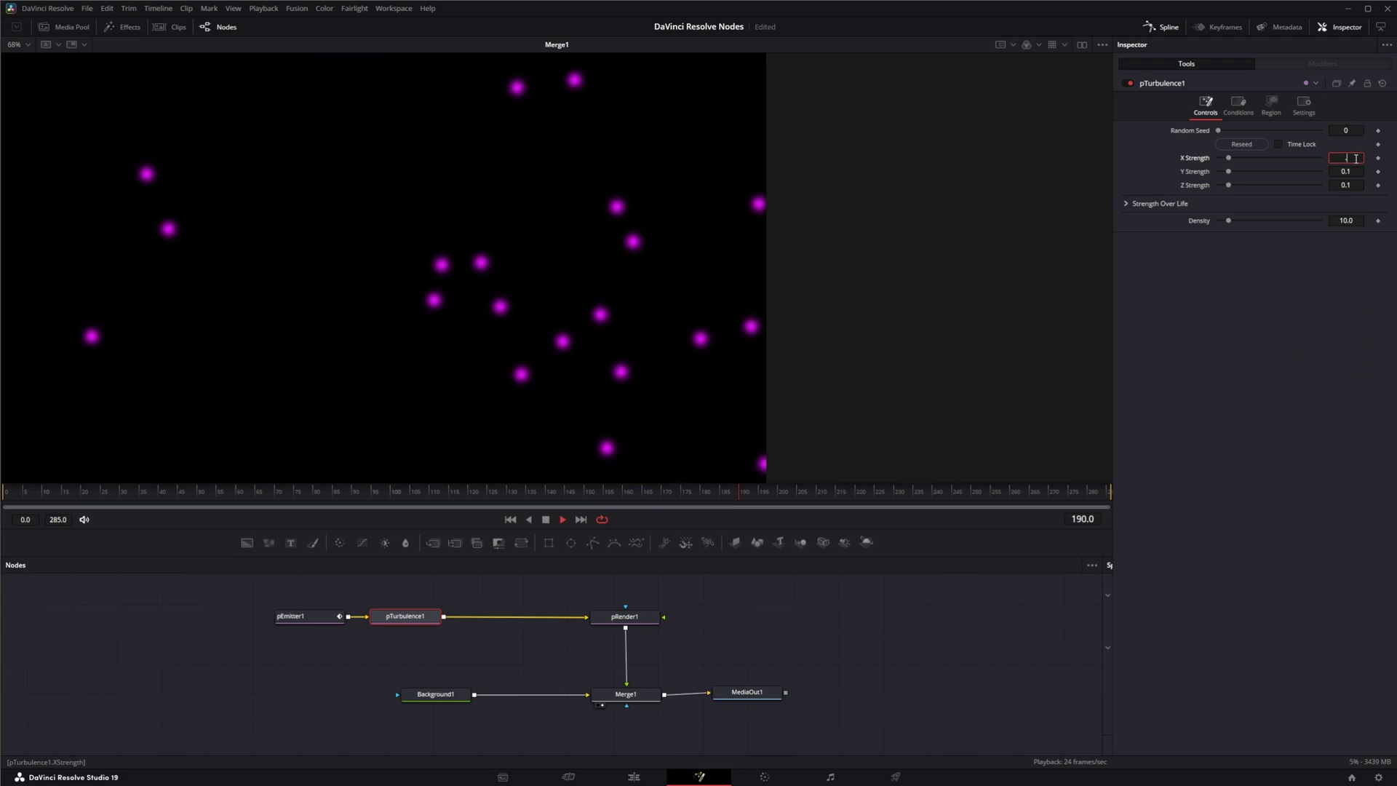
{"action": "type", "text": "5"}
{"action": "key", "text": "Tab"}
{"action": "type", "text": ".05"}
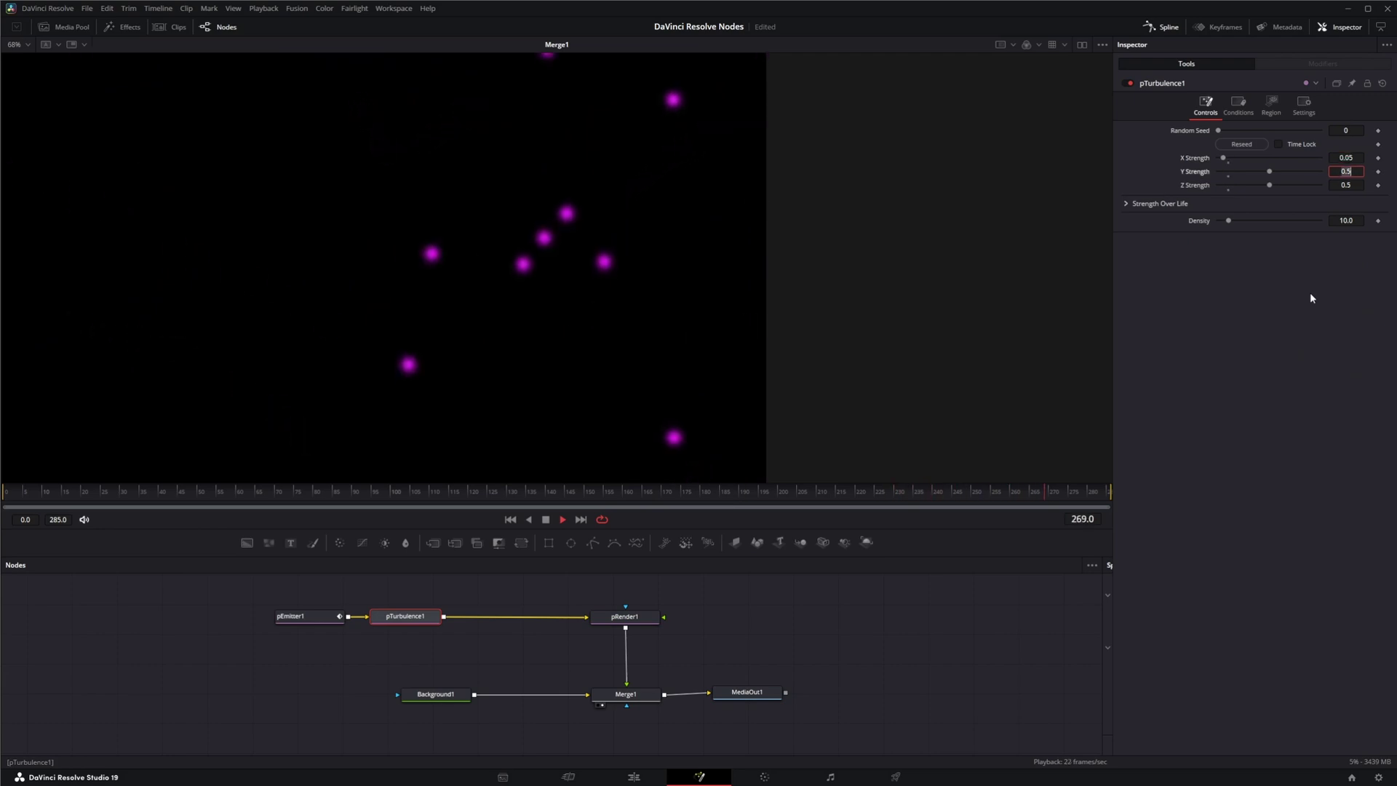
{"action": "key", "text": "Tab"}
{"action": "type", "text": ".05"}
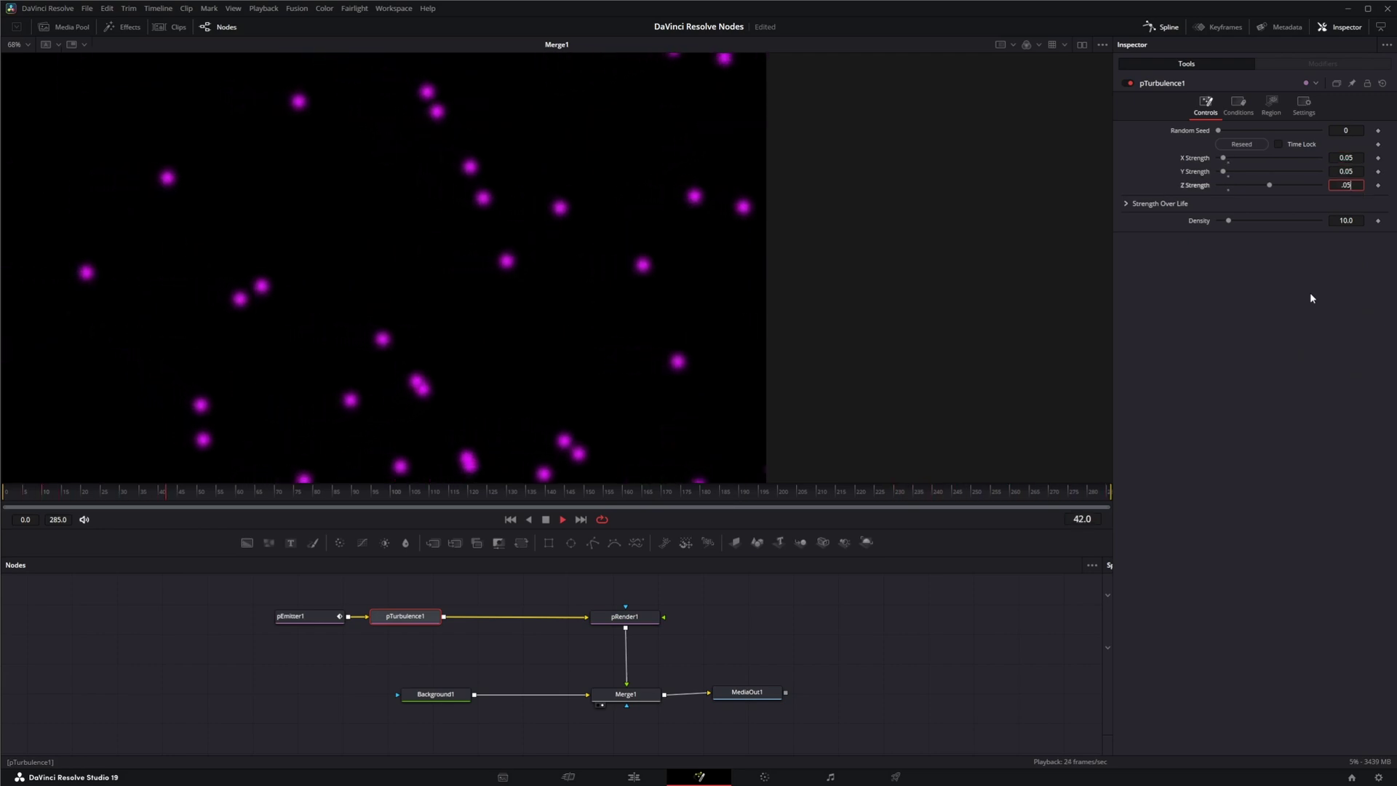
{"action": "key", "text": "Tab"}
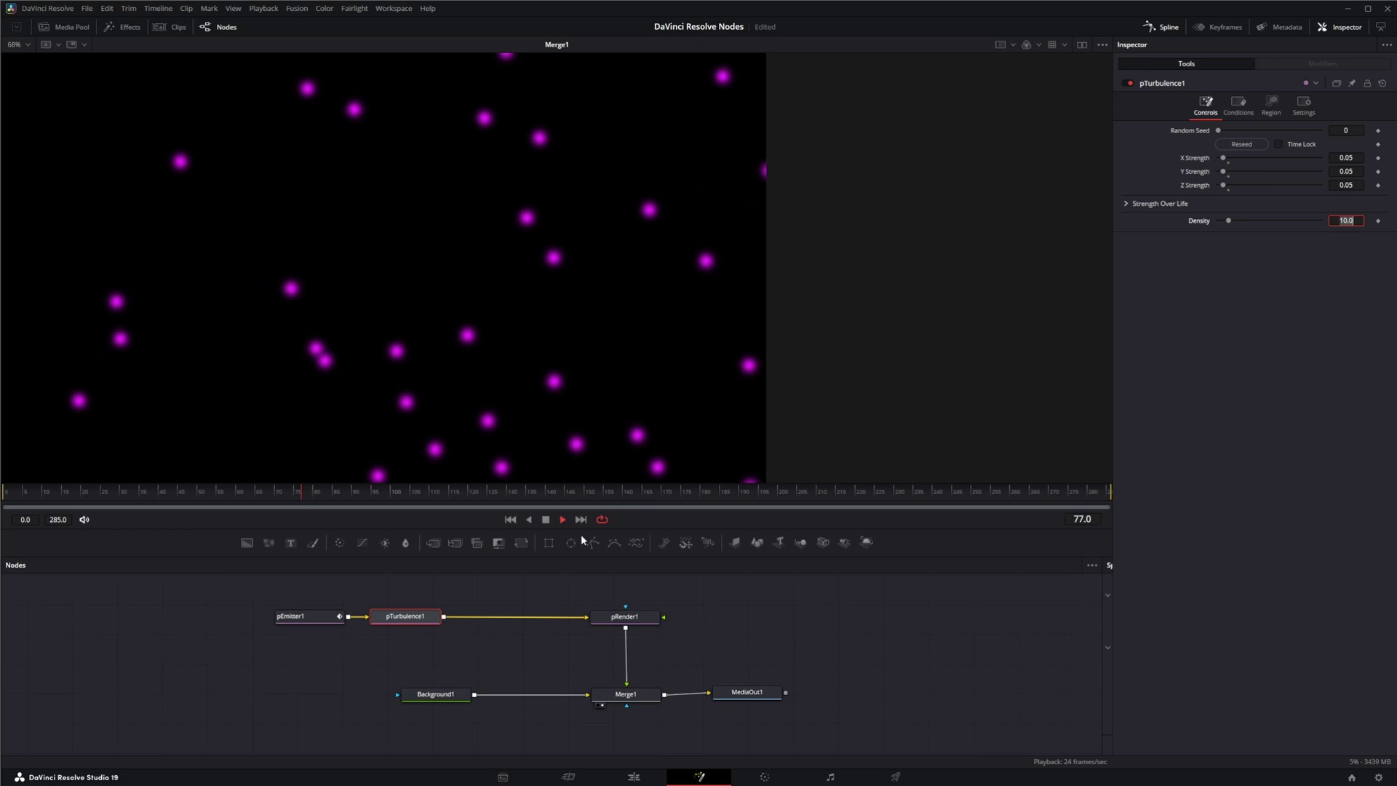
{"action": "left_click", "coordinate": [546, 520]}
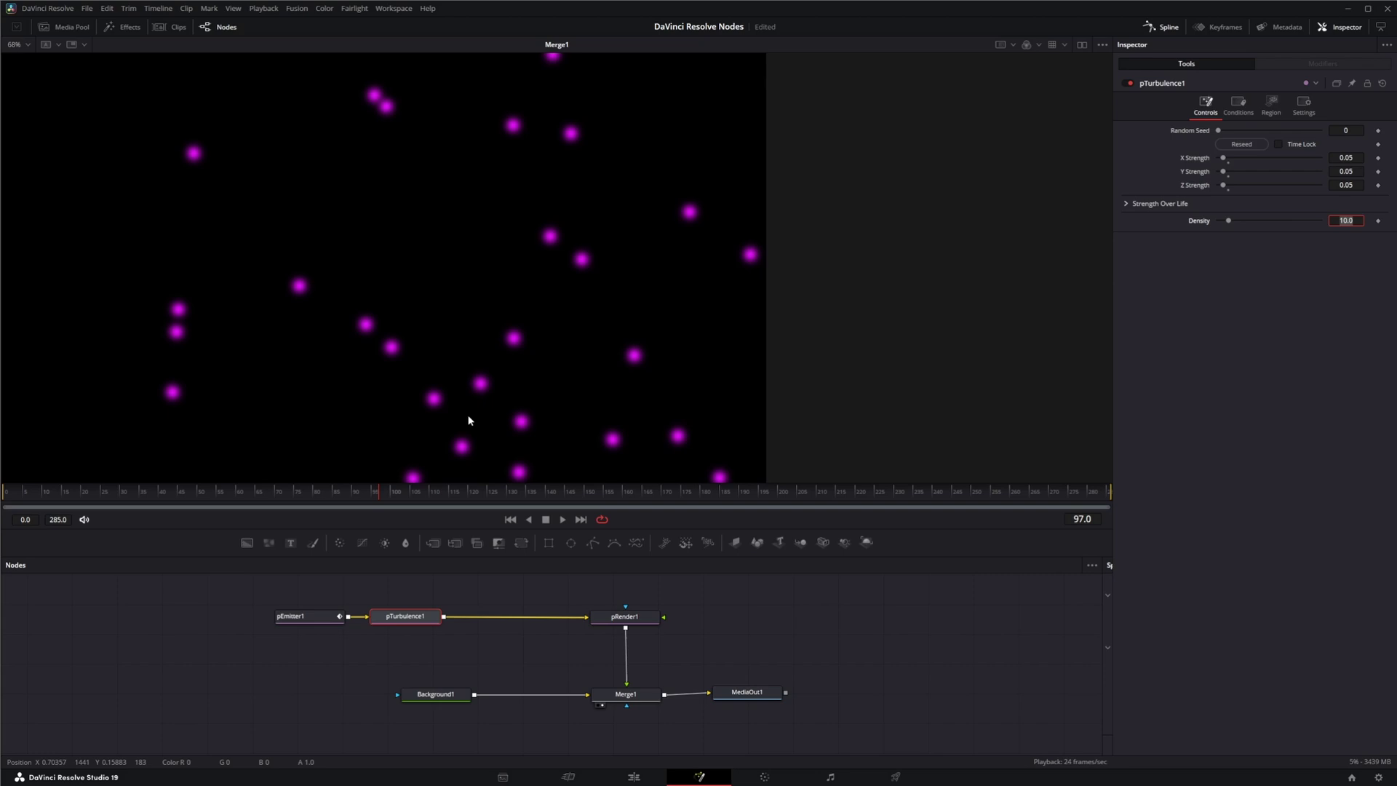
{"action": "left_click", "coordinate": [420, 616]}
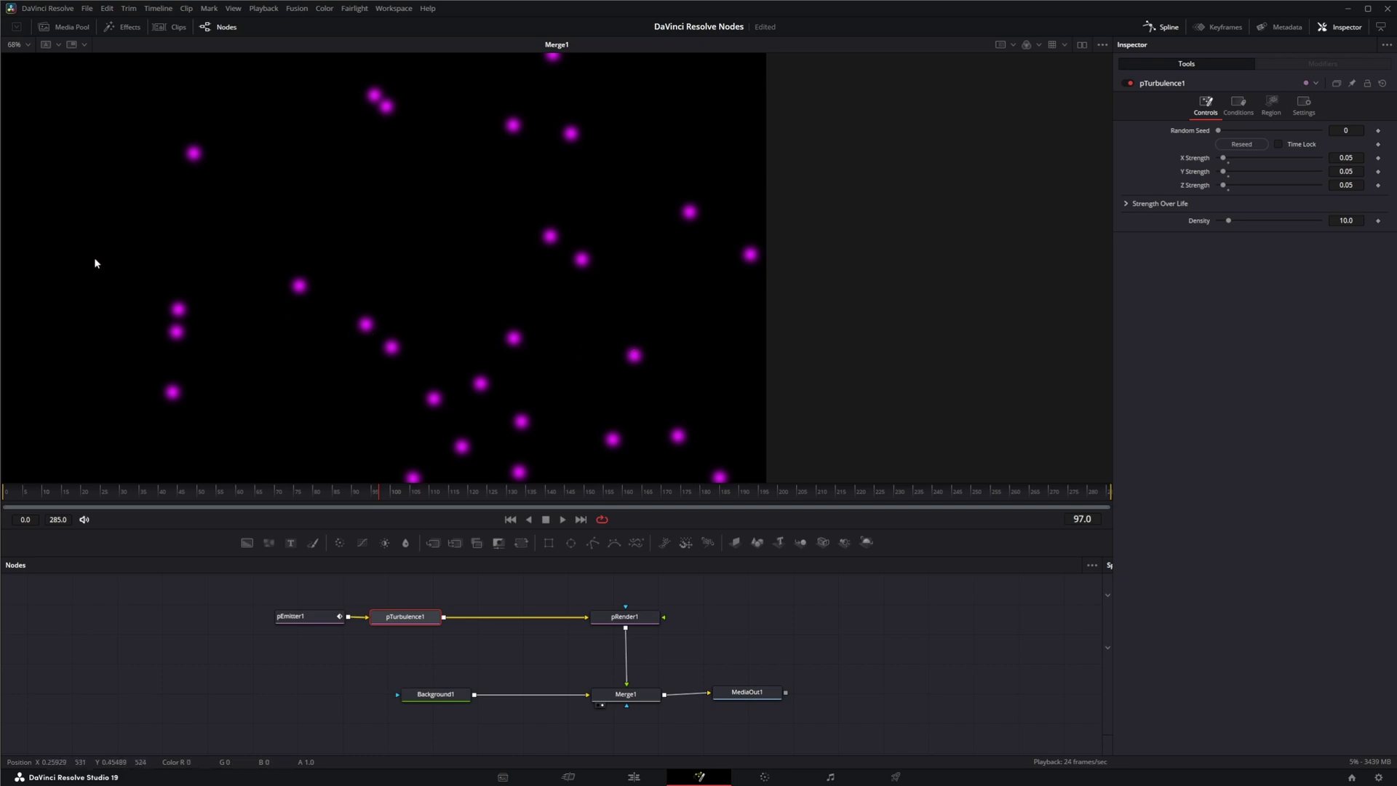
Add pFollow ('pfo') between pTurbulence1 and pRender1
{"action": "left_click", "coordinate": [487, 659]}
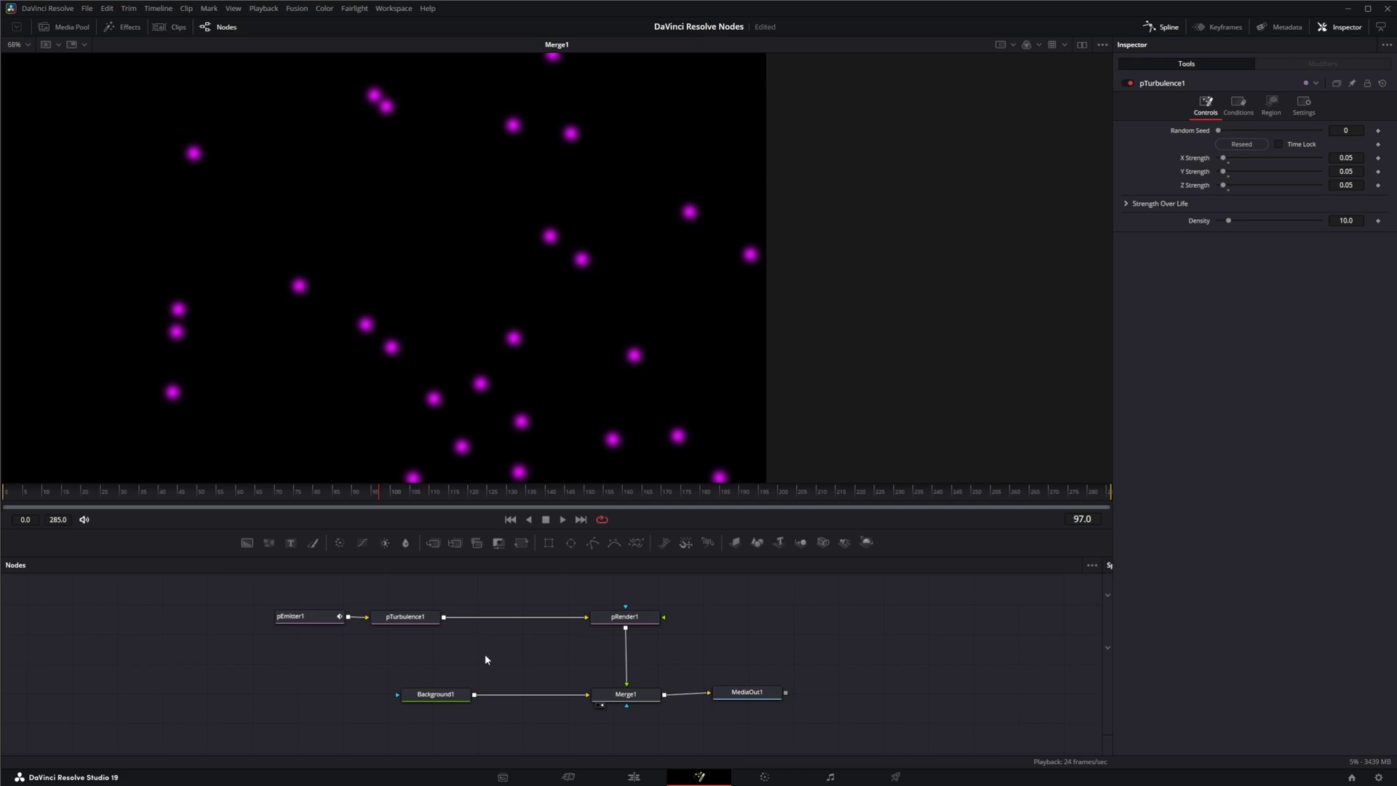
{"action": "key", "text": "shift+space"}
{"action": "type", "text": "pfo"}
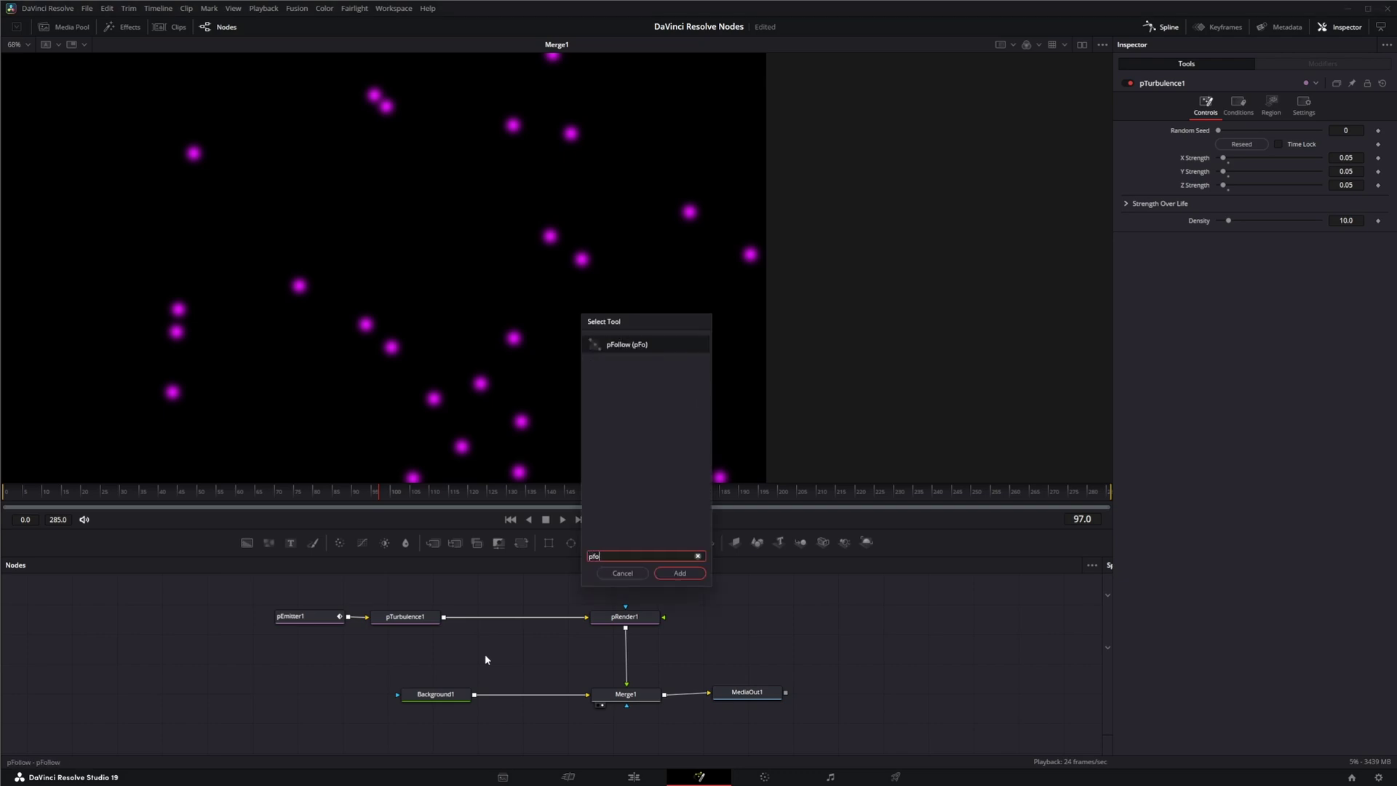
{"action": "key", "text": "Return"}
{"action": "left_click_drag", "start_coordinate": [487, 659], "coordinate": [518, 620]}
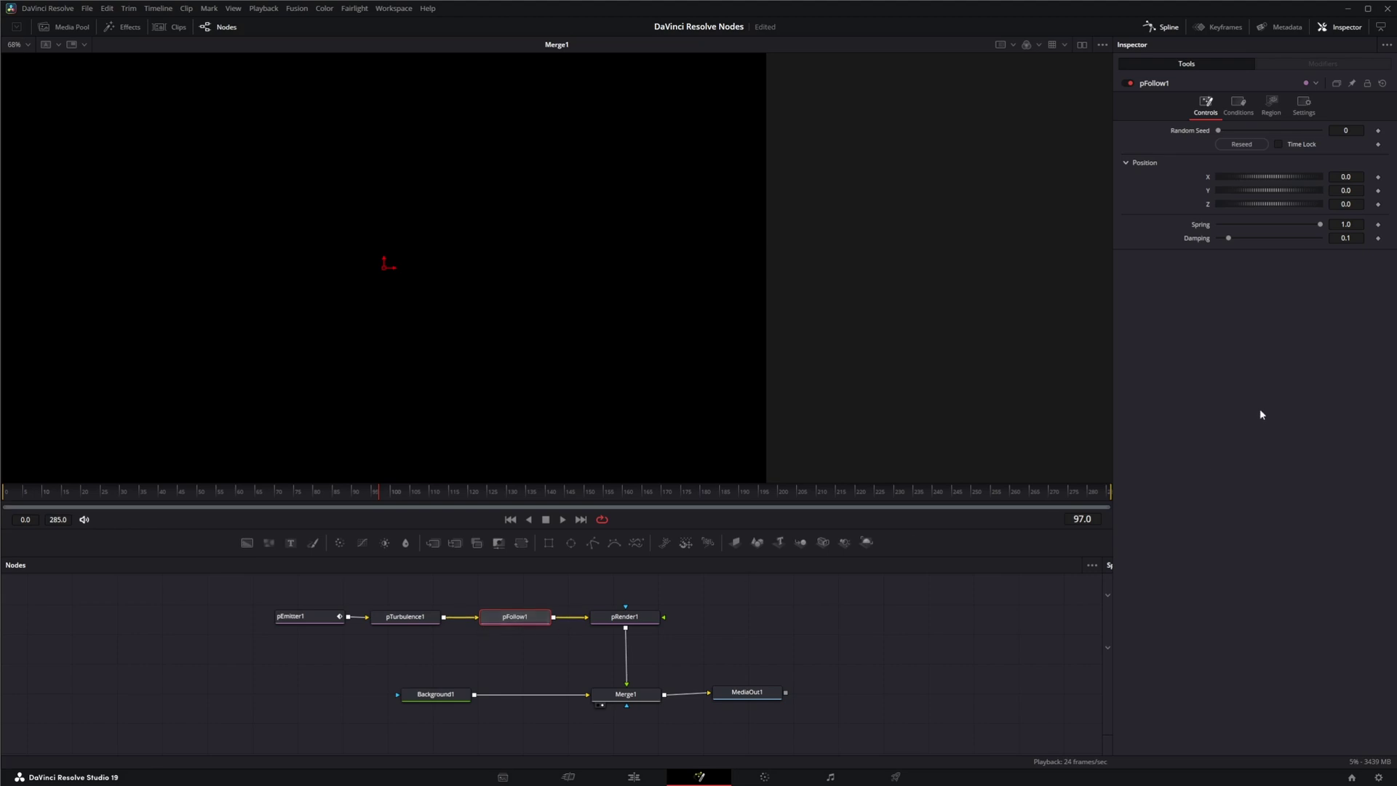
Show pFollow1's Region settings and its list of region shapes
{"action": "left_click", "coordinate": [1239, 104]}
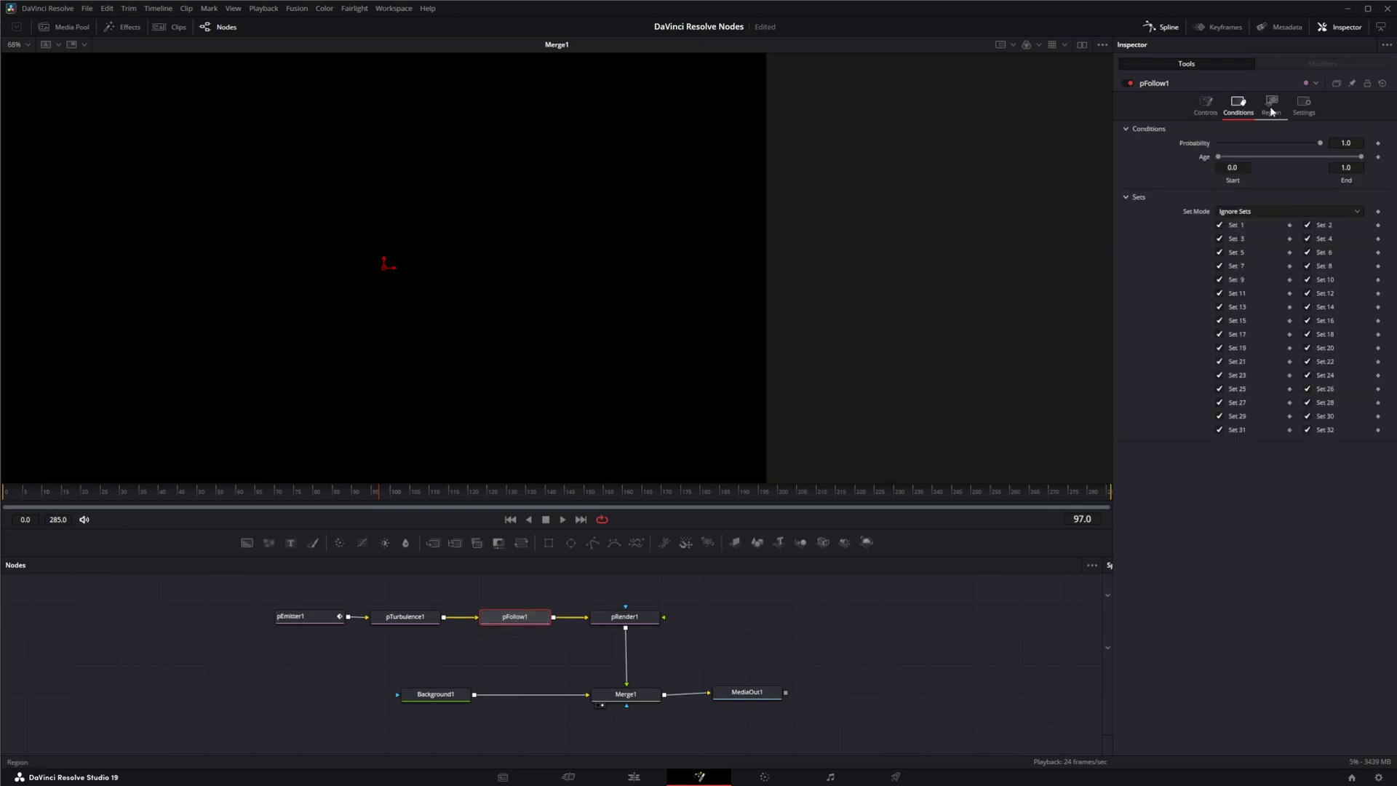
{"action": "left_click", "coordinate": [1271, 104]}
{"action": "left_click", "coordinate": [1206, 105]}
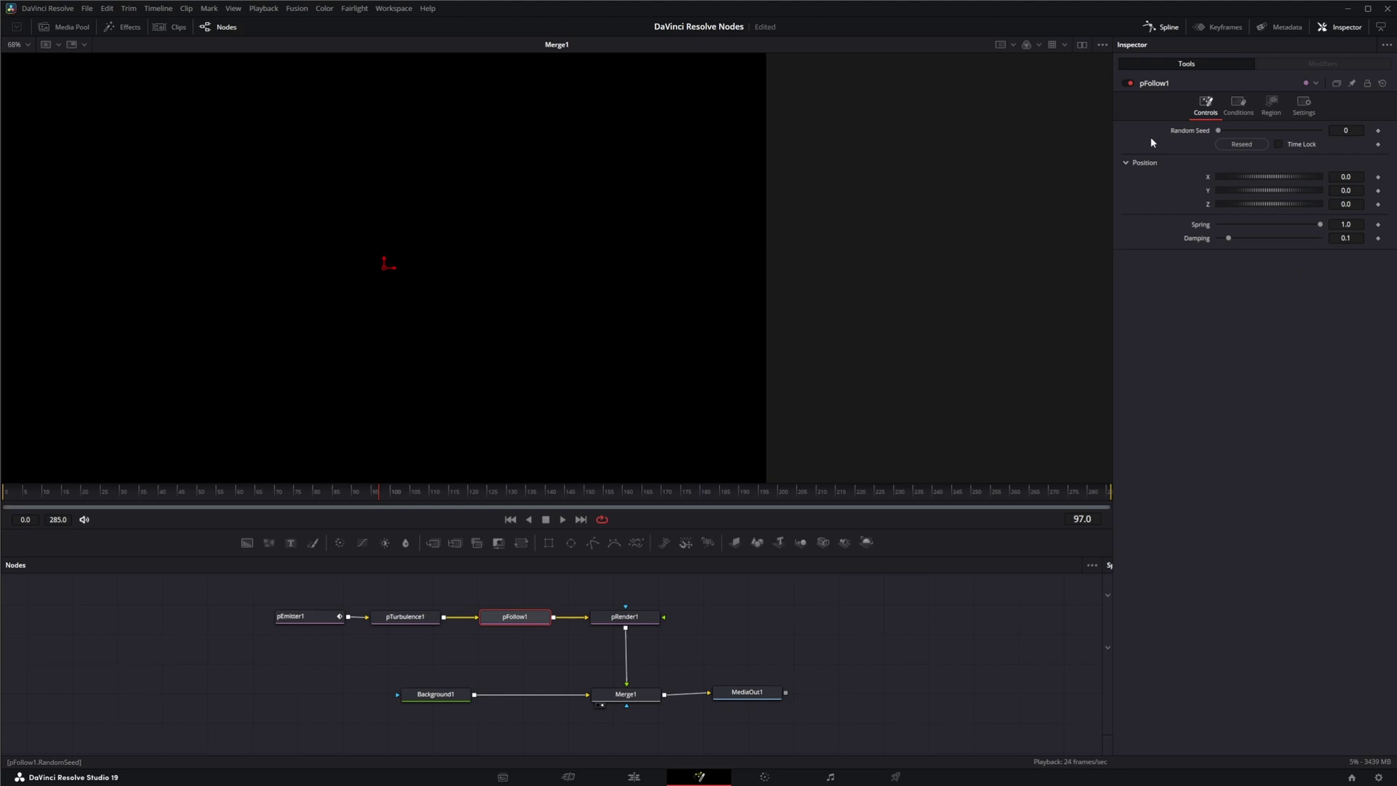
{"action": "left_click", "coordinate": [1238, 104]}
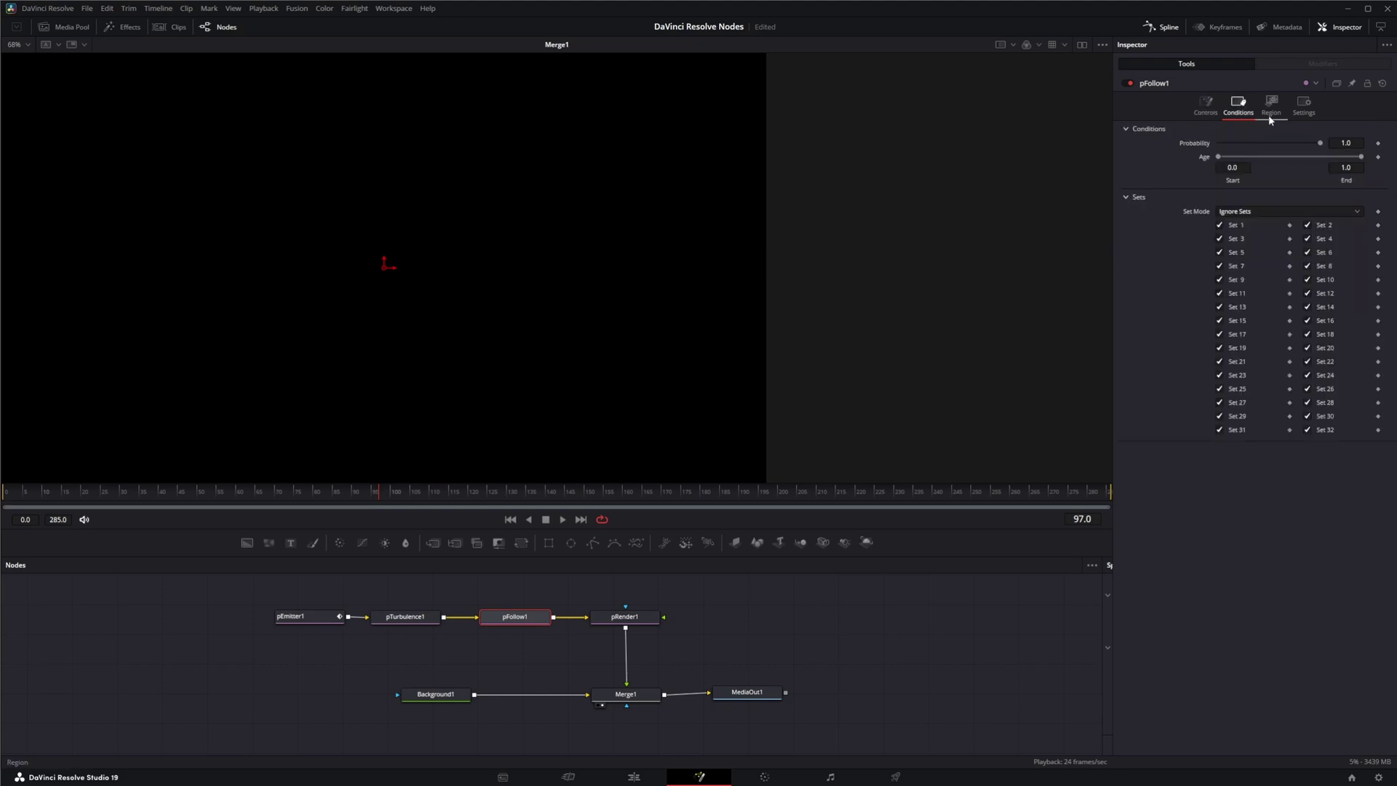
{"action": "left_click", "coordinate": [1271, 104]}
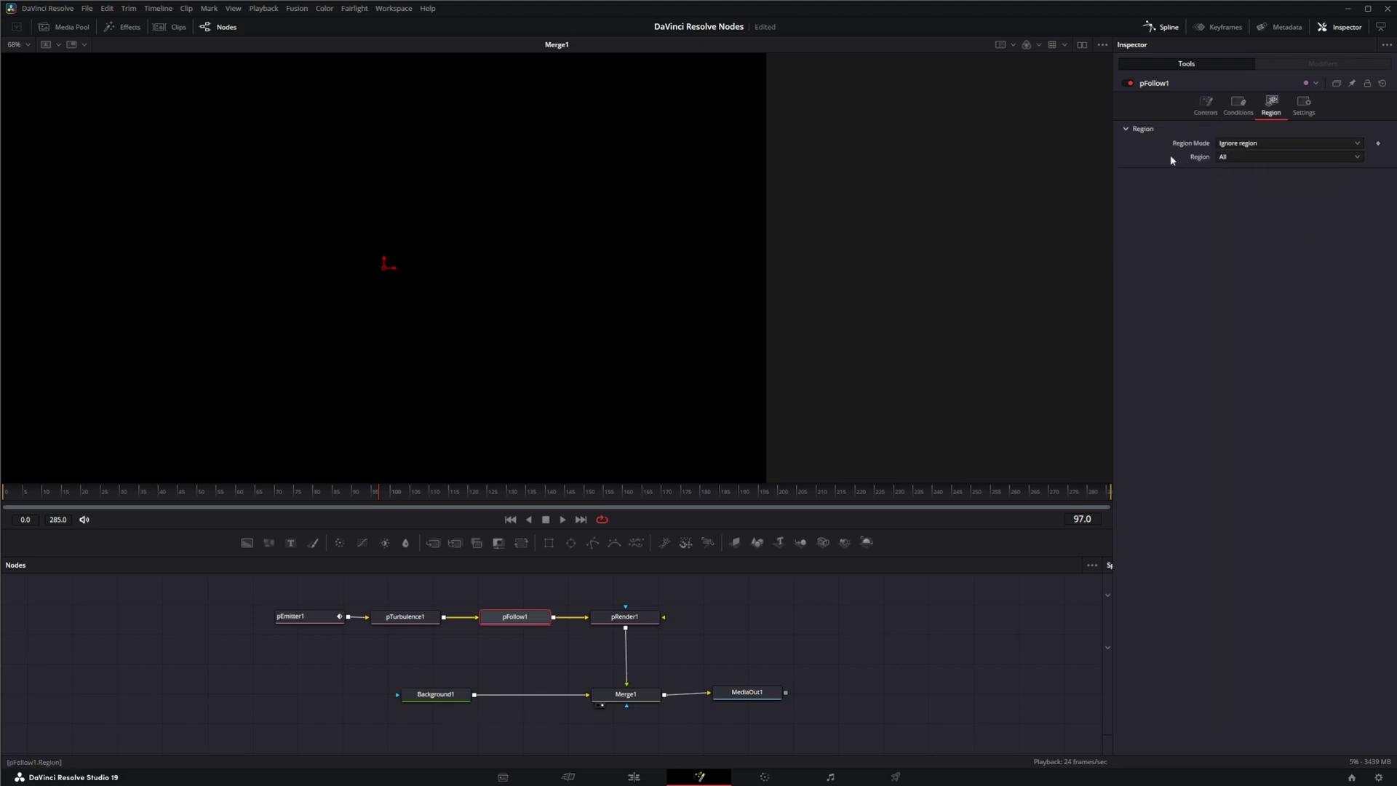
{"action": "left_click", "coordinate": [1262, 157]}
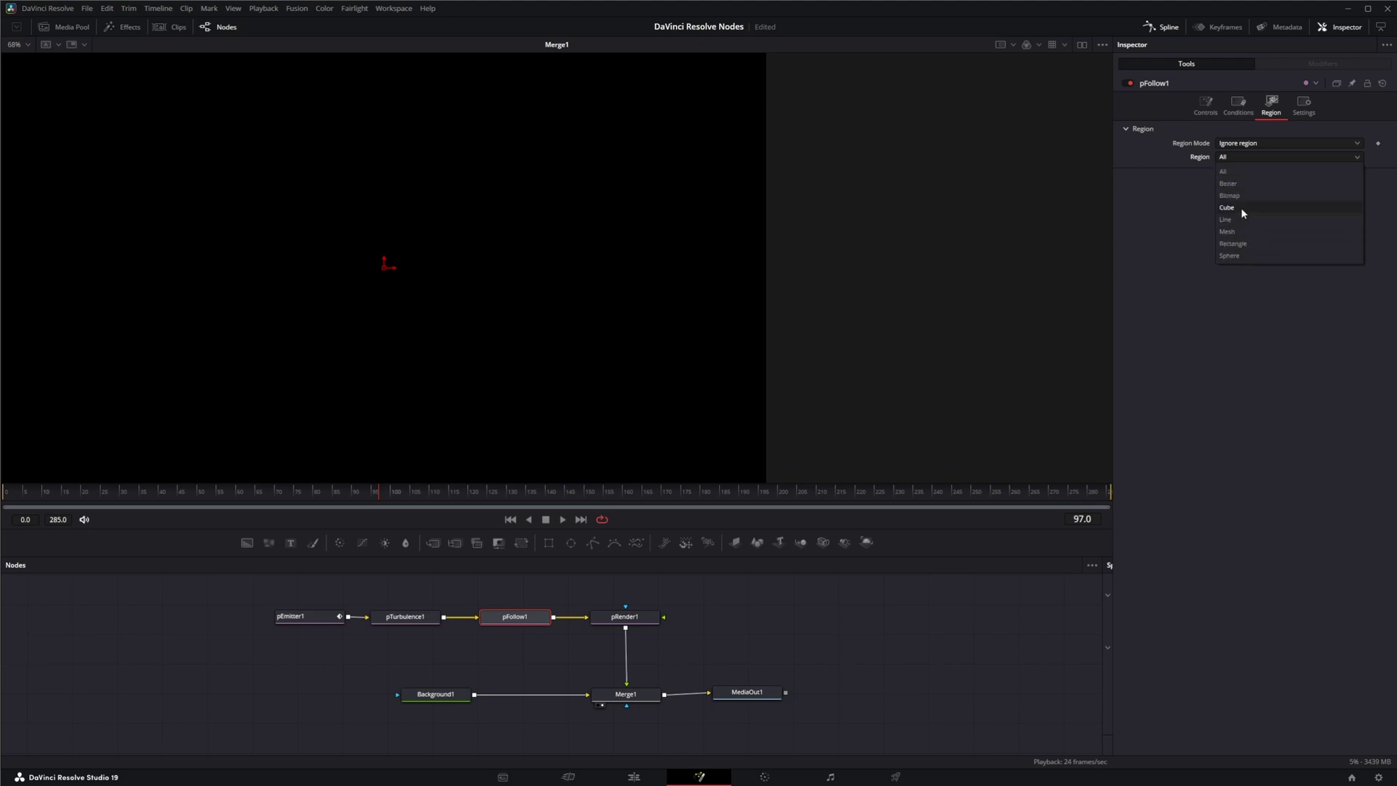
Make pFollow1's region a Cube and move it toward the right edge
{"action": "left_click", "coordinate": [1242, 208]}
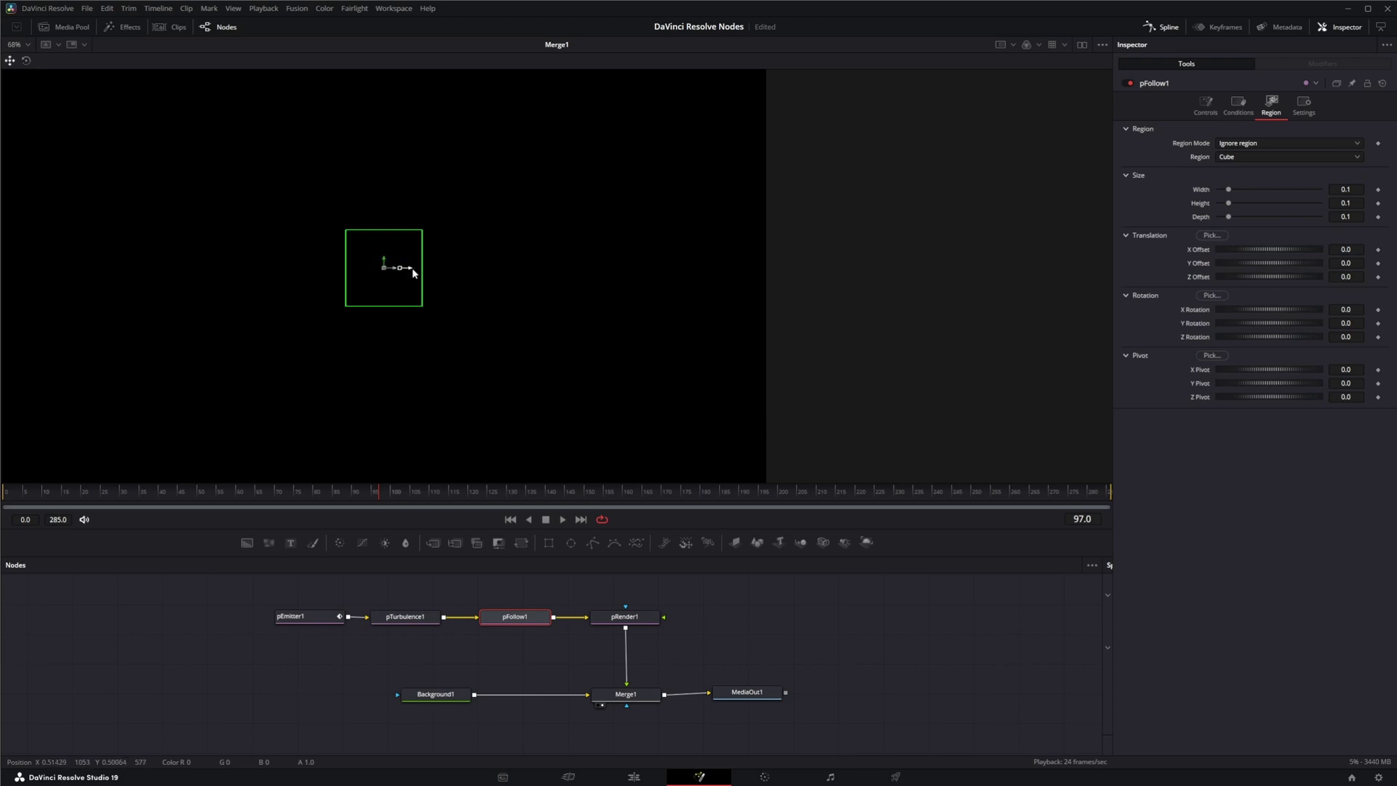
{"action": "left_click_drag", "start_coordinate": [413, 270], "coordinate": [469, 278]}
{"action": "left_click", "coordinate": [260, 255]}
{"action": "left_click", "coordinate": [166, 261]}
{"action": "left_click_drag", "start_coordinate": [395, 272], "coordinate": [747, 275]}
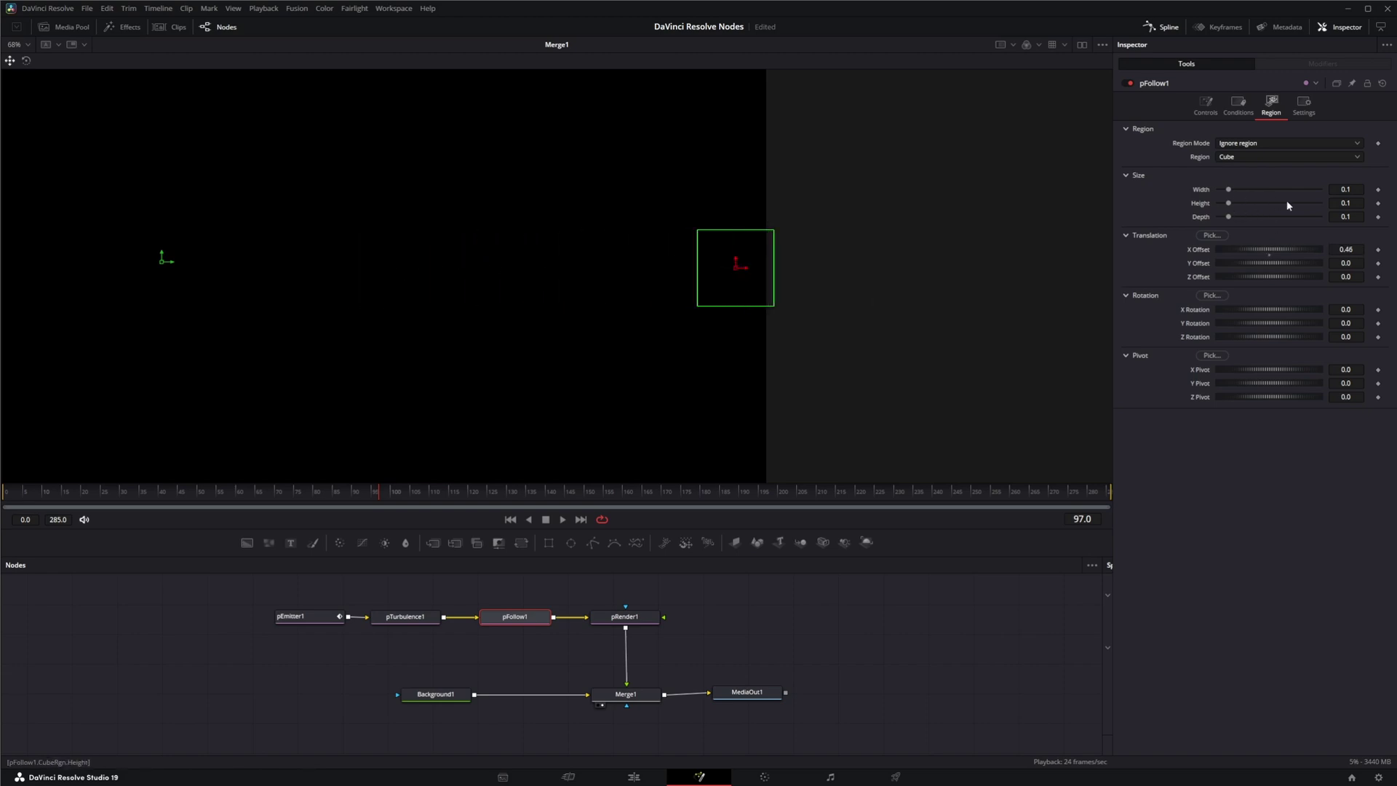
Size the cube to Height 0.596, Width 0.134, Depth 1.0, fit the viewer, and save
{"action": "left_click_drag", "start_coordinate": [1345, 203], "coordinate": [1387, 203]}
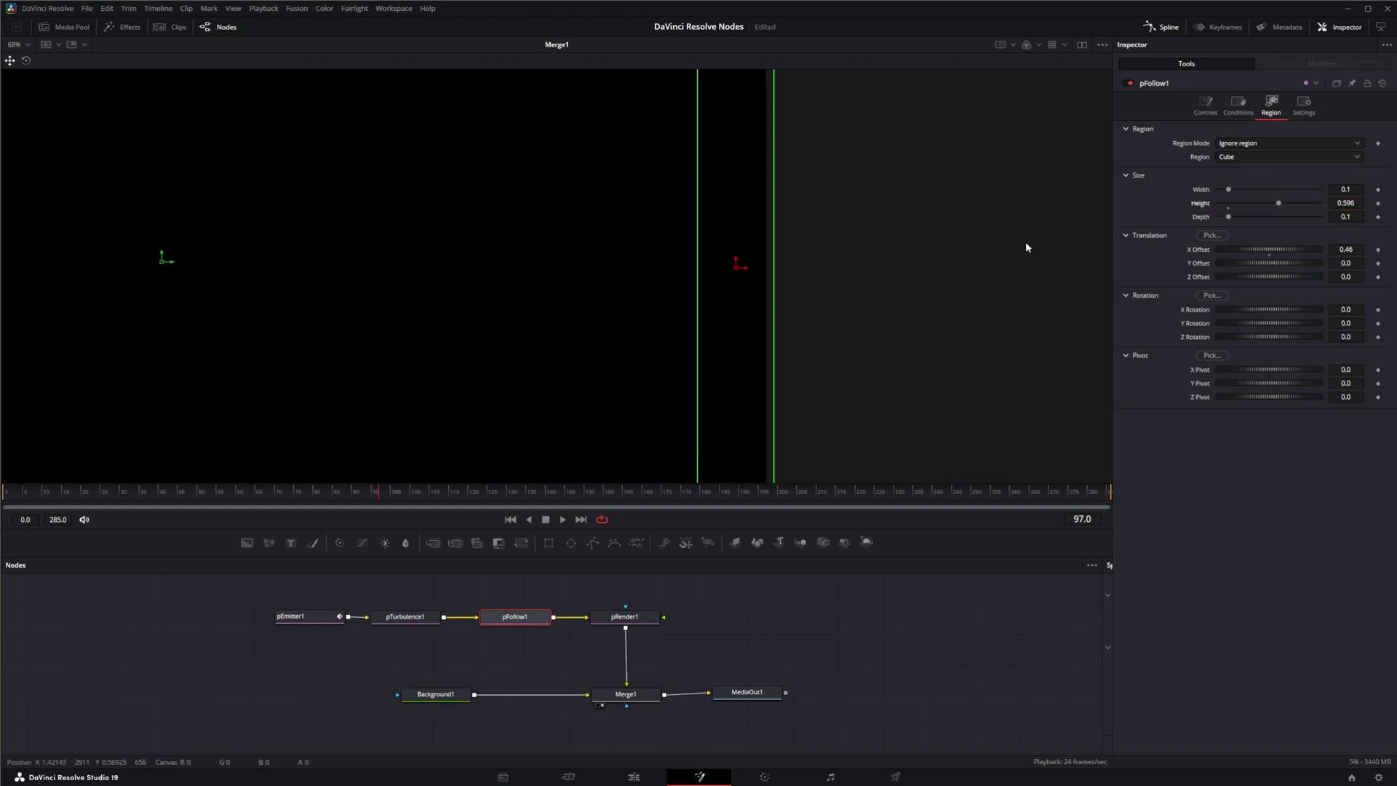
{"action": "left_click", "coordinate": [29, 45]}
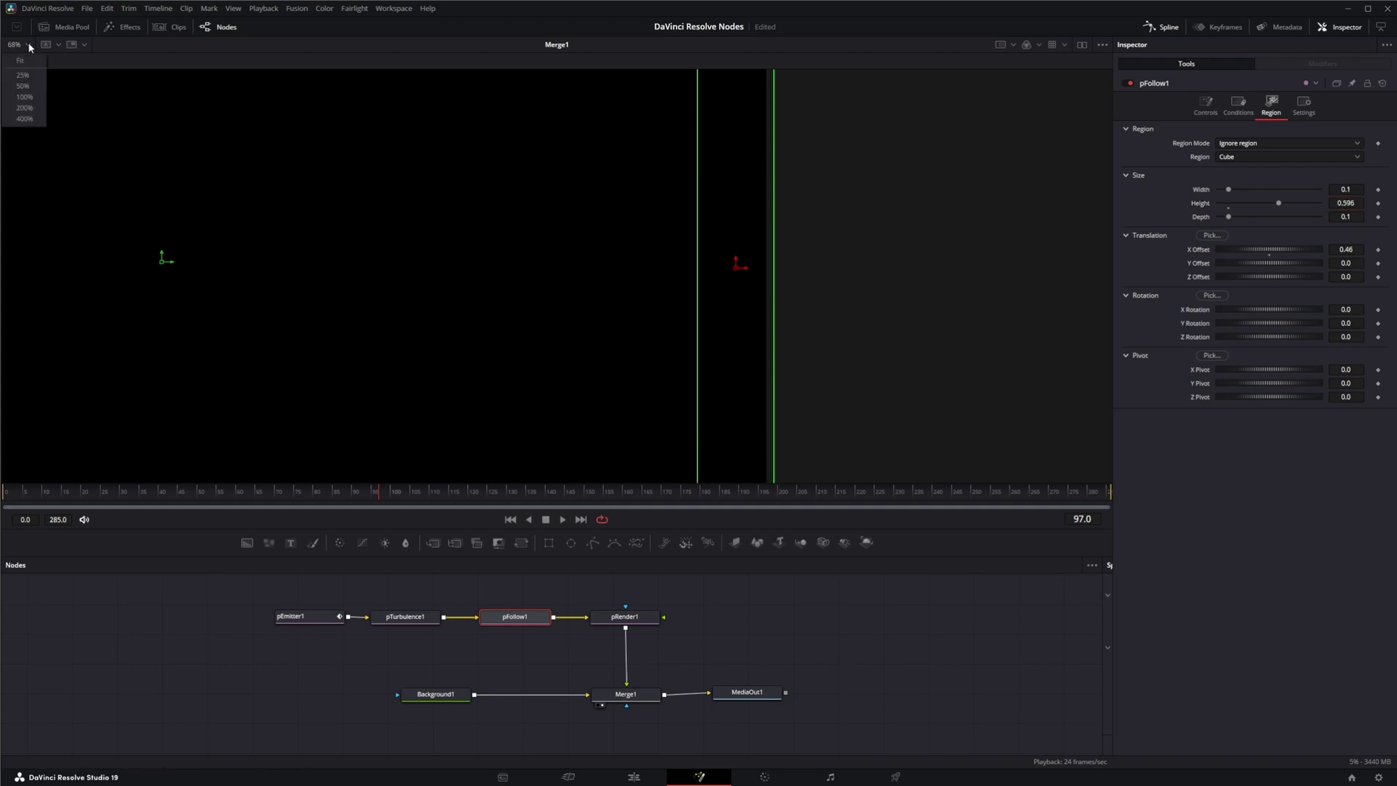
{"action": "left_click", "coordinate": [23, 62]}
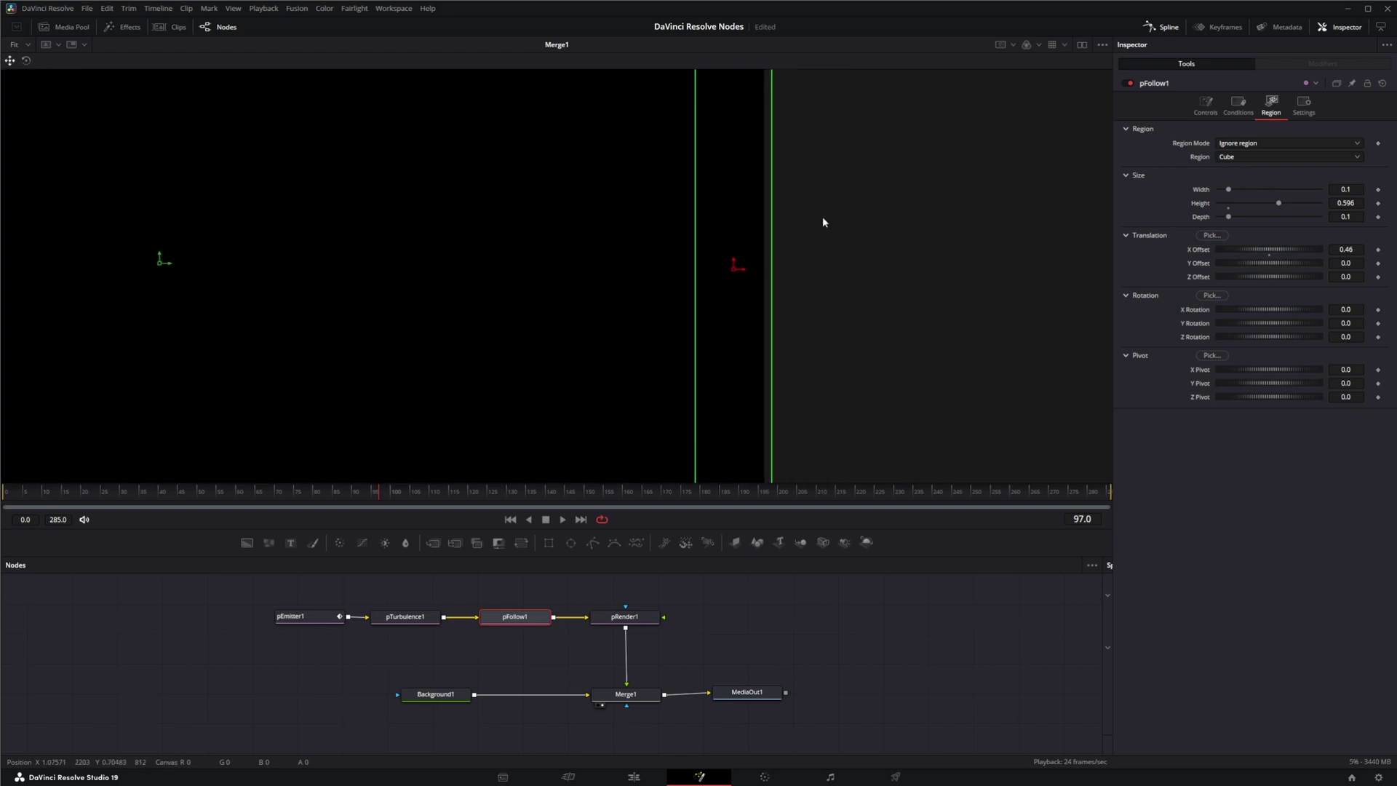
{"action": "left_click_drag", "start_coordinate": [1363, 190], "coordinate": [1375, 217]}
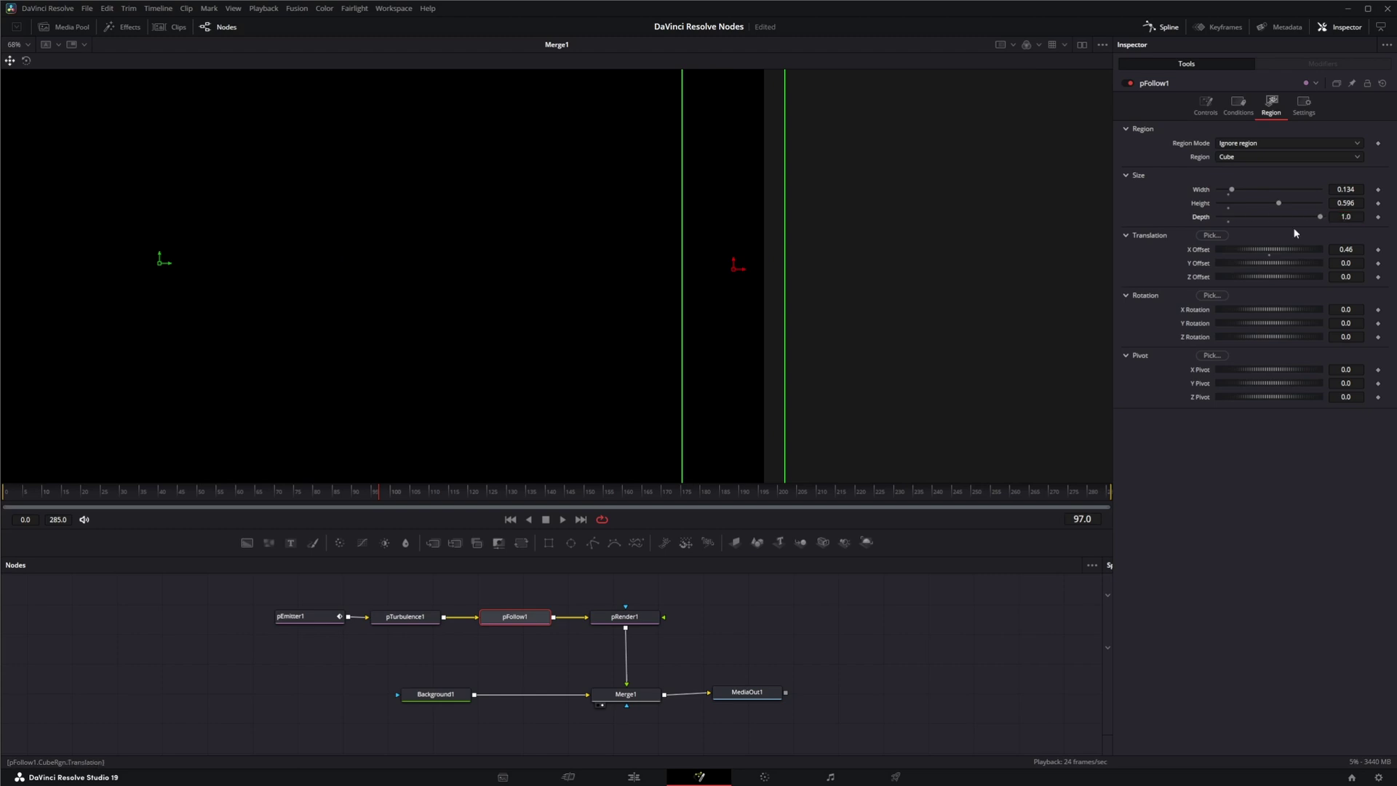
{"action": "left_click_drag", "start_coordinate": [742, 274], "coordinate": [727, 270]}
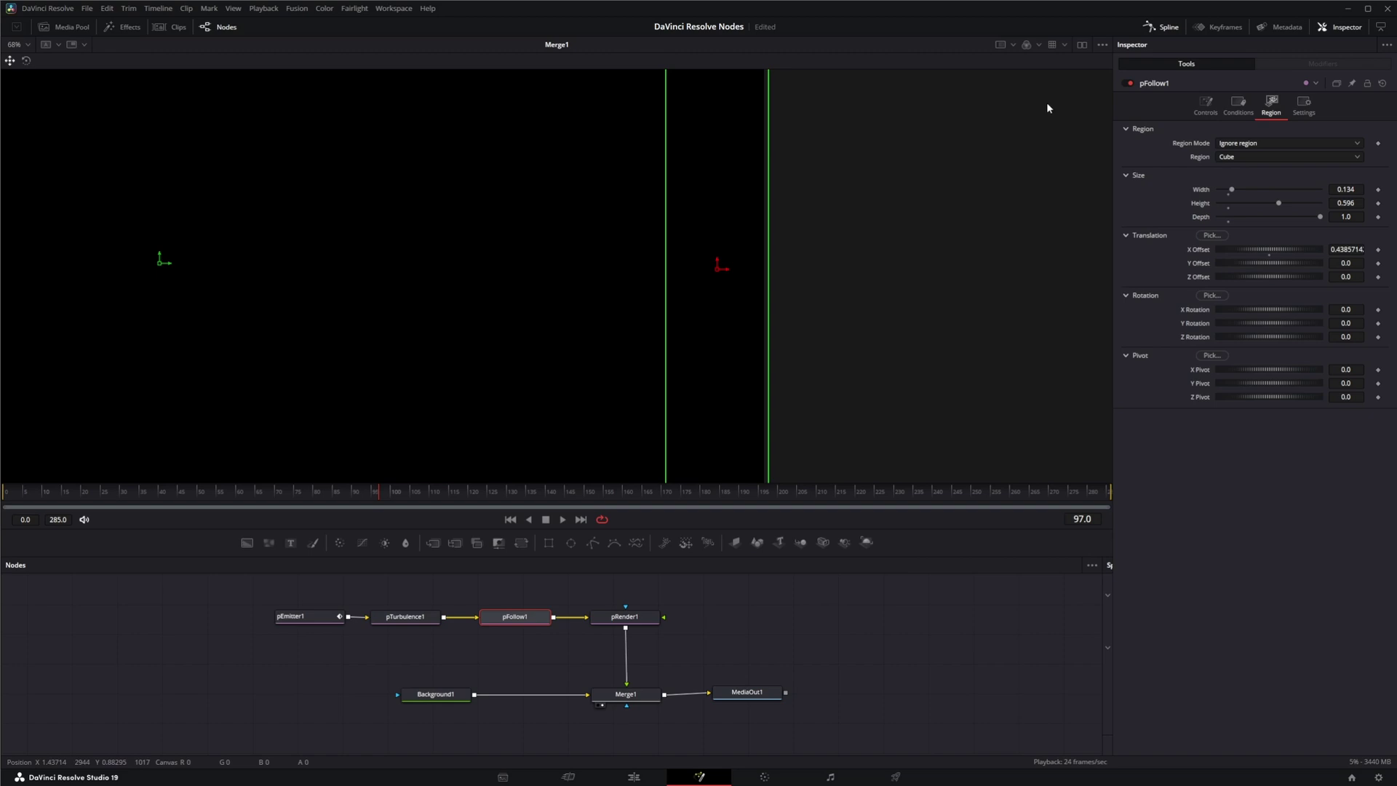
{"action": "key", "text": "ctrl+s"}
Set pFollow1's Region Mode to 'When entering region' and play from frame 0
{"action": "left_click", "coordinate": [1247, 145]}
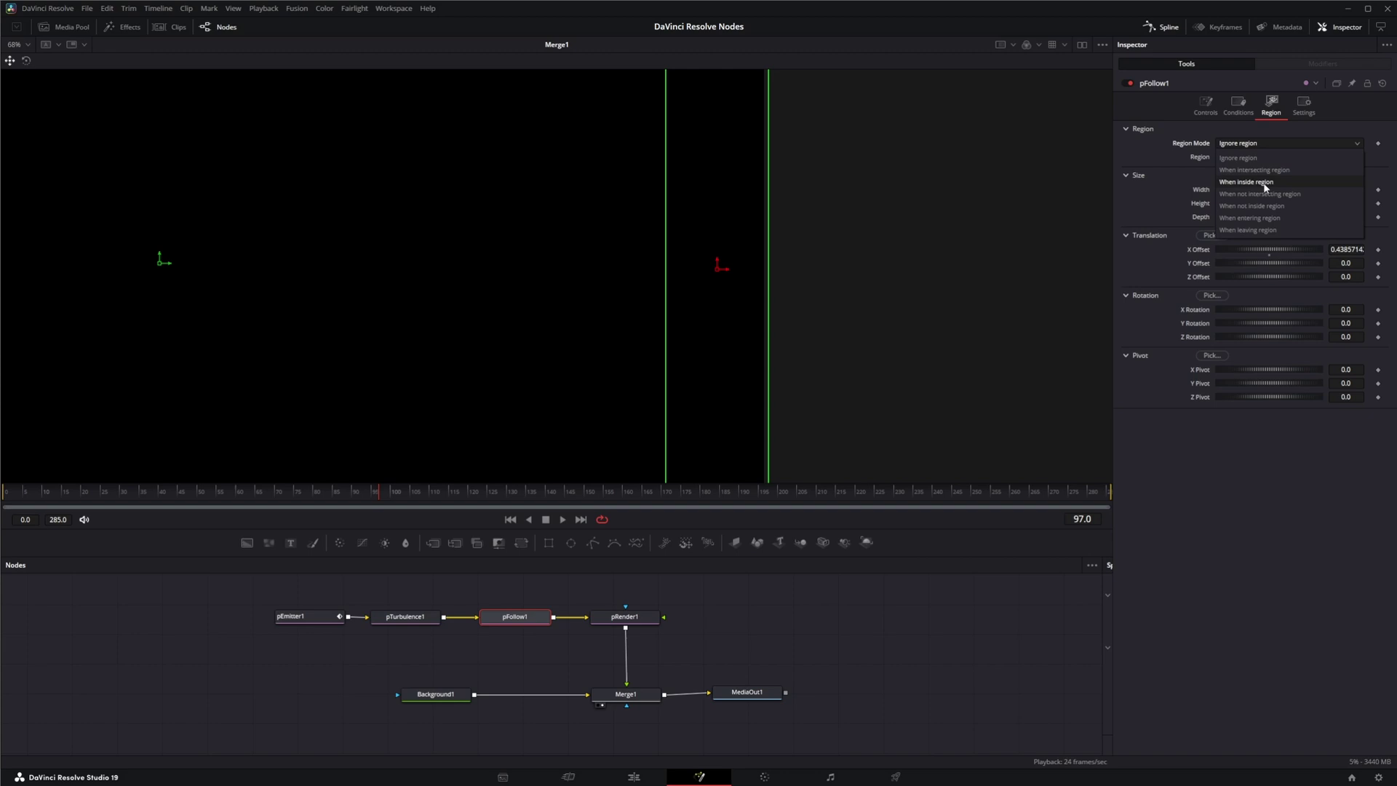
{"action": "left_click", "coordinate": [1260, 219]}
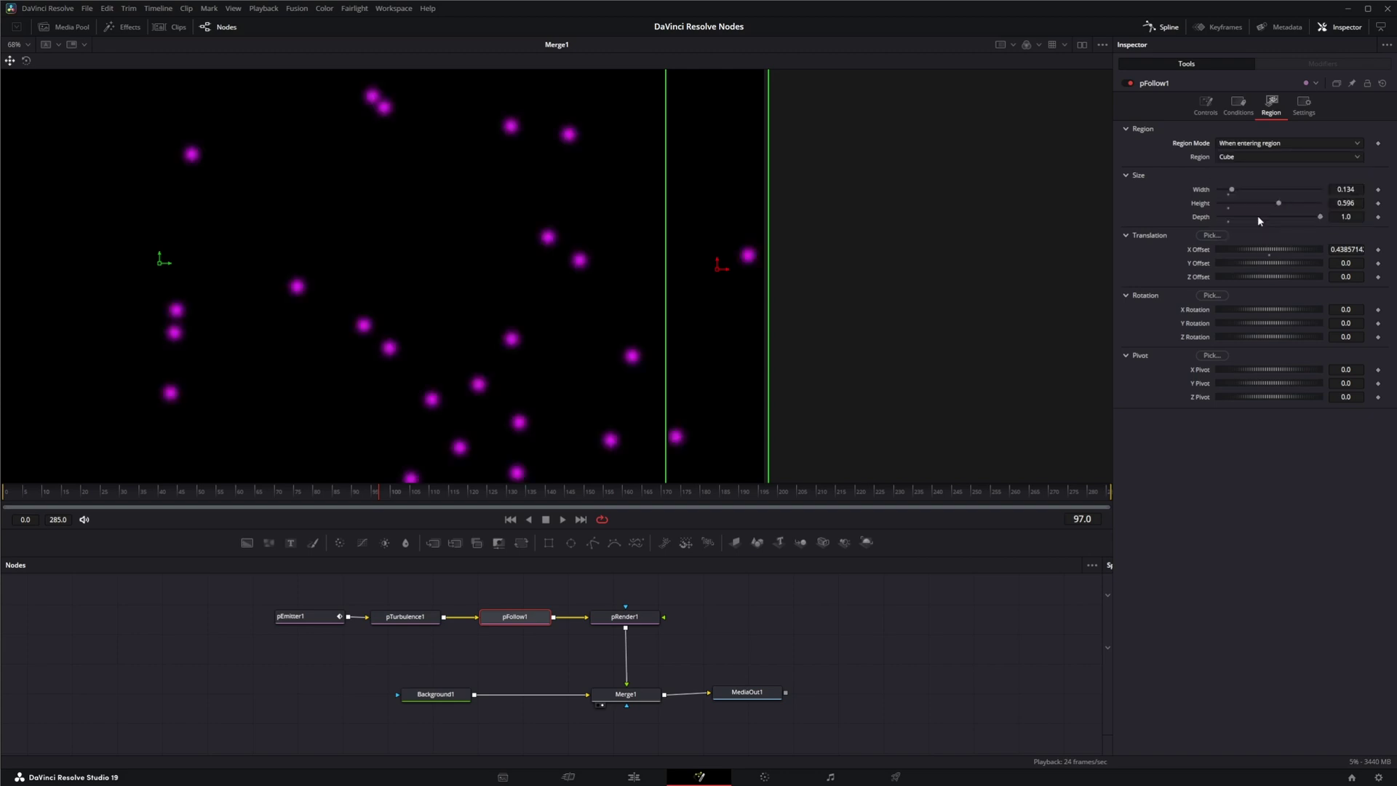
{"action": "left_click", "coordinate": [511, 520]}
{"action": "left_click", "coordinate": [564, 519]}
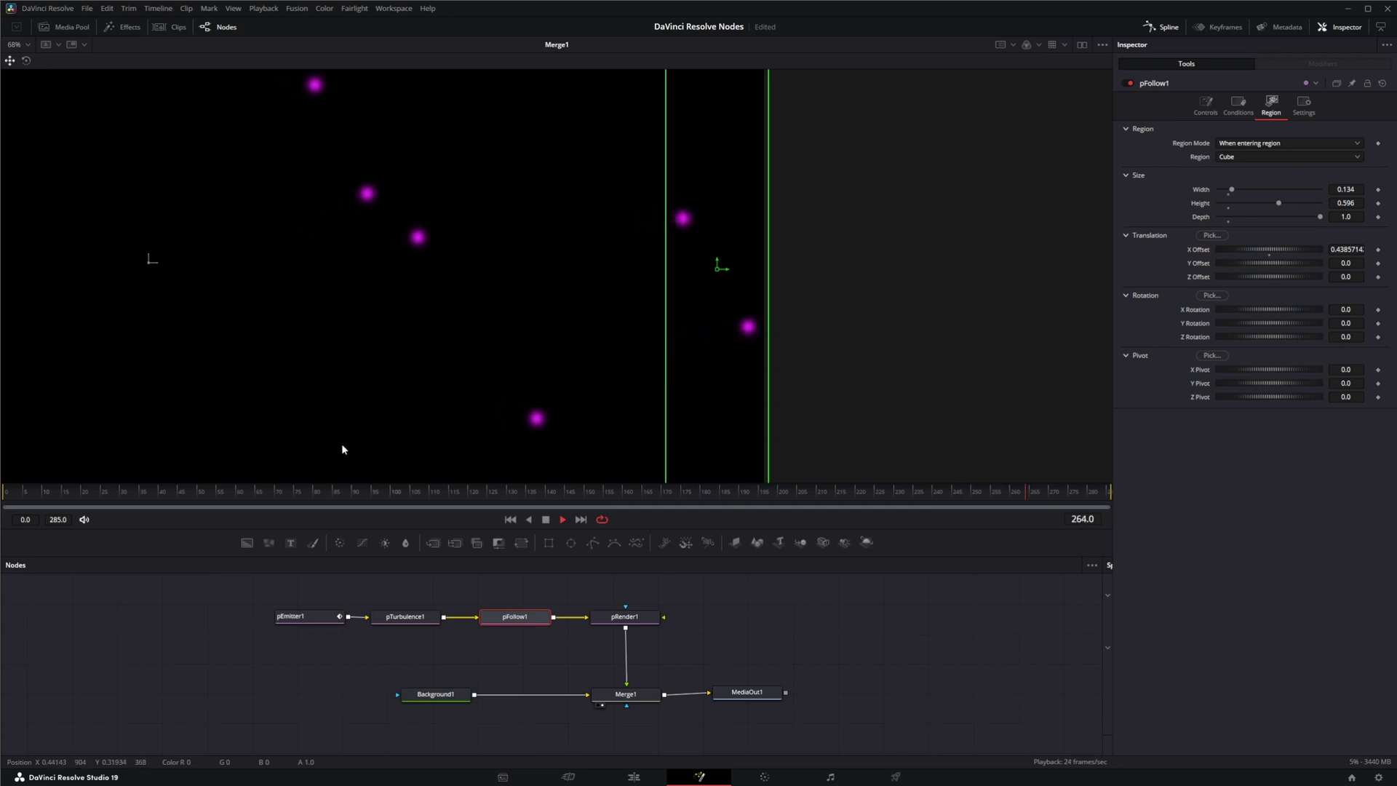
Set pFollow1's Spring to 0.118 and Damping to 0.048, previewing playback in between
{"action": "left_click", "coordinate": [1206, 106]}
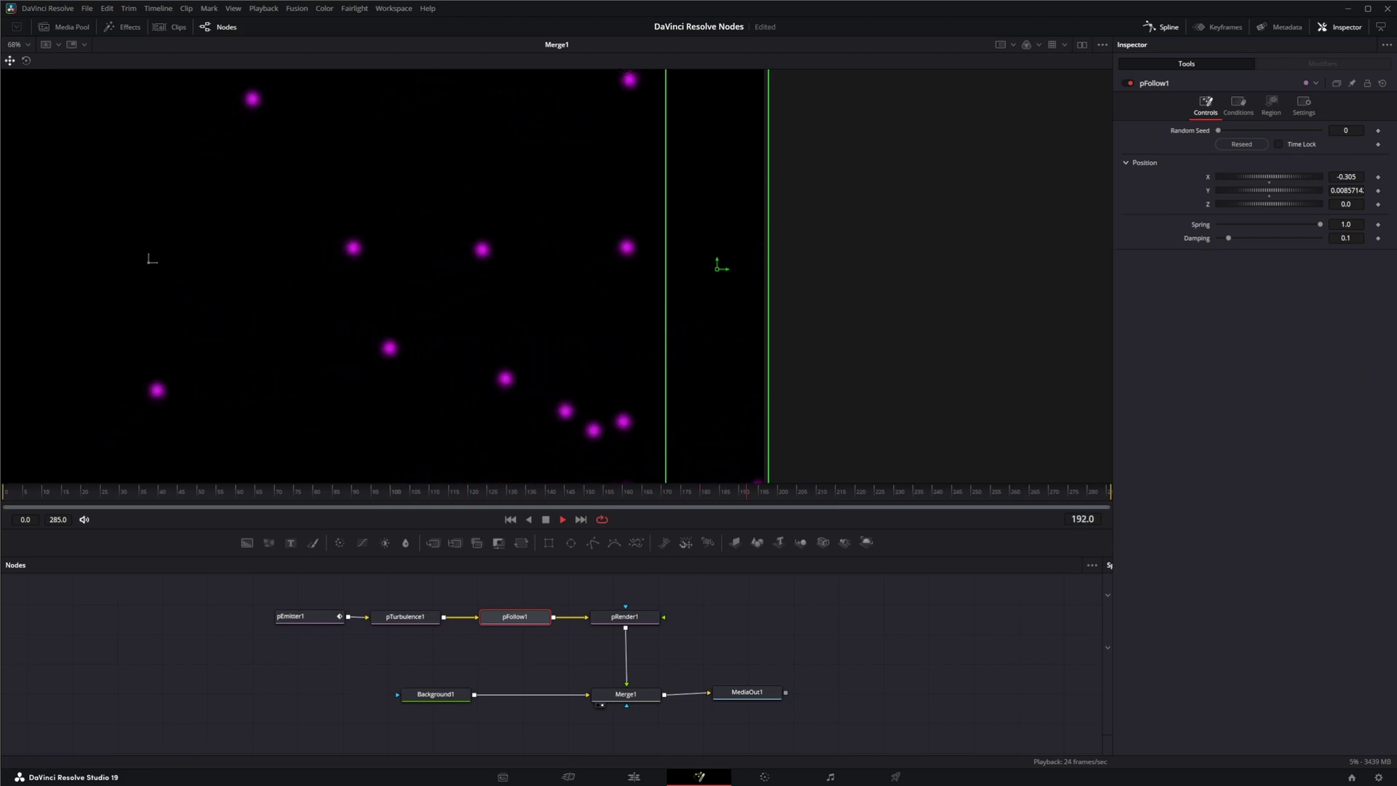
{"action": "left_click", "coordinate": [546, 520]}
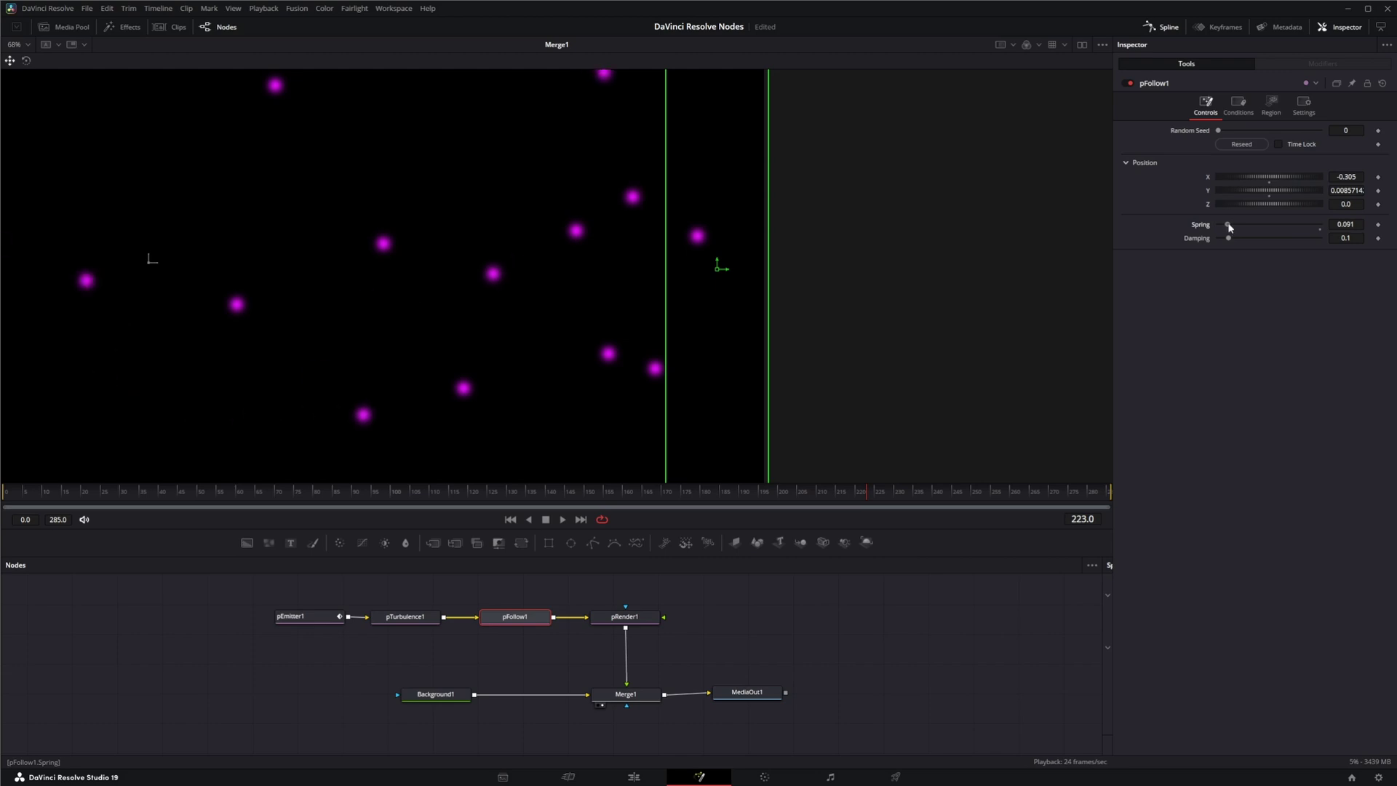
{"action": "left_click_drag", "start_coordinate": [1228, 228], "coordinate": [1233, 228]}
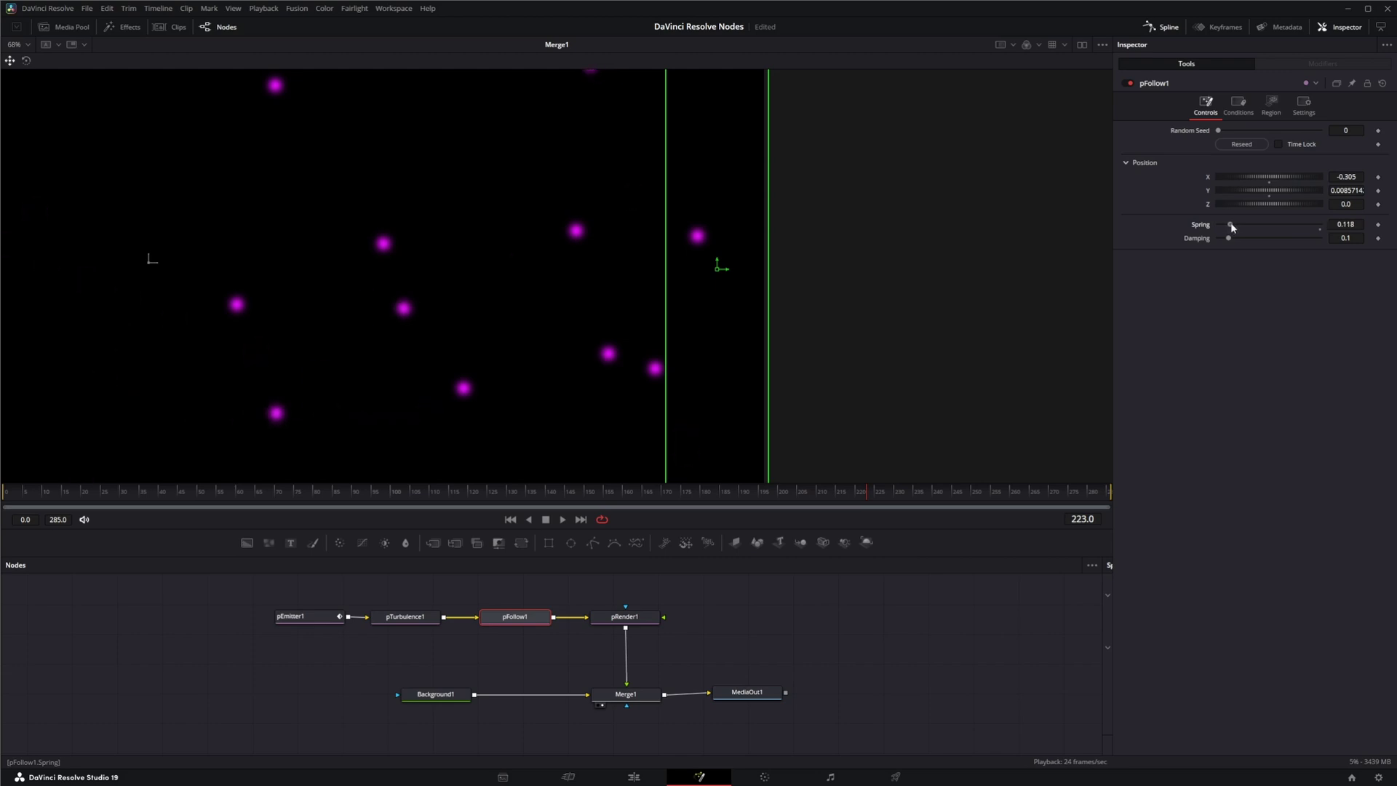
{"action": "left_click", "coordinate": [564, 519]}
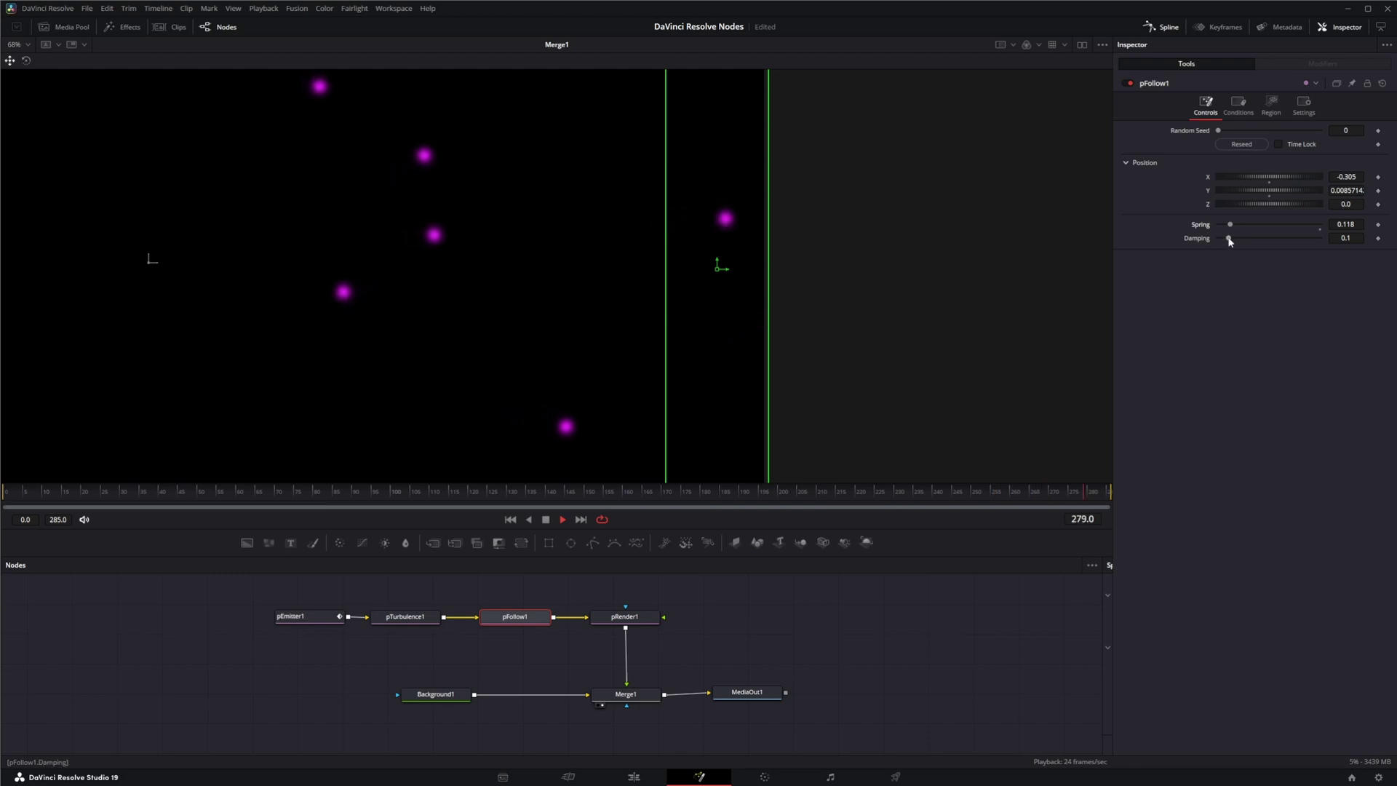
{"action": "mouse_move", "coordinate": [1229, 242]}
{"action": "left_mouse_down"}
{"action": "mouse_move", "coordinate": [1293, 242]}
{"action": "mouse_move", "coordinate": [1225, 243]}
{"action": "left_mouse_up"}
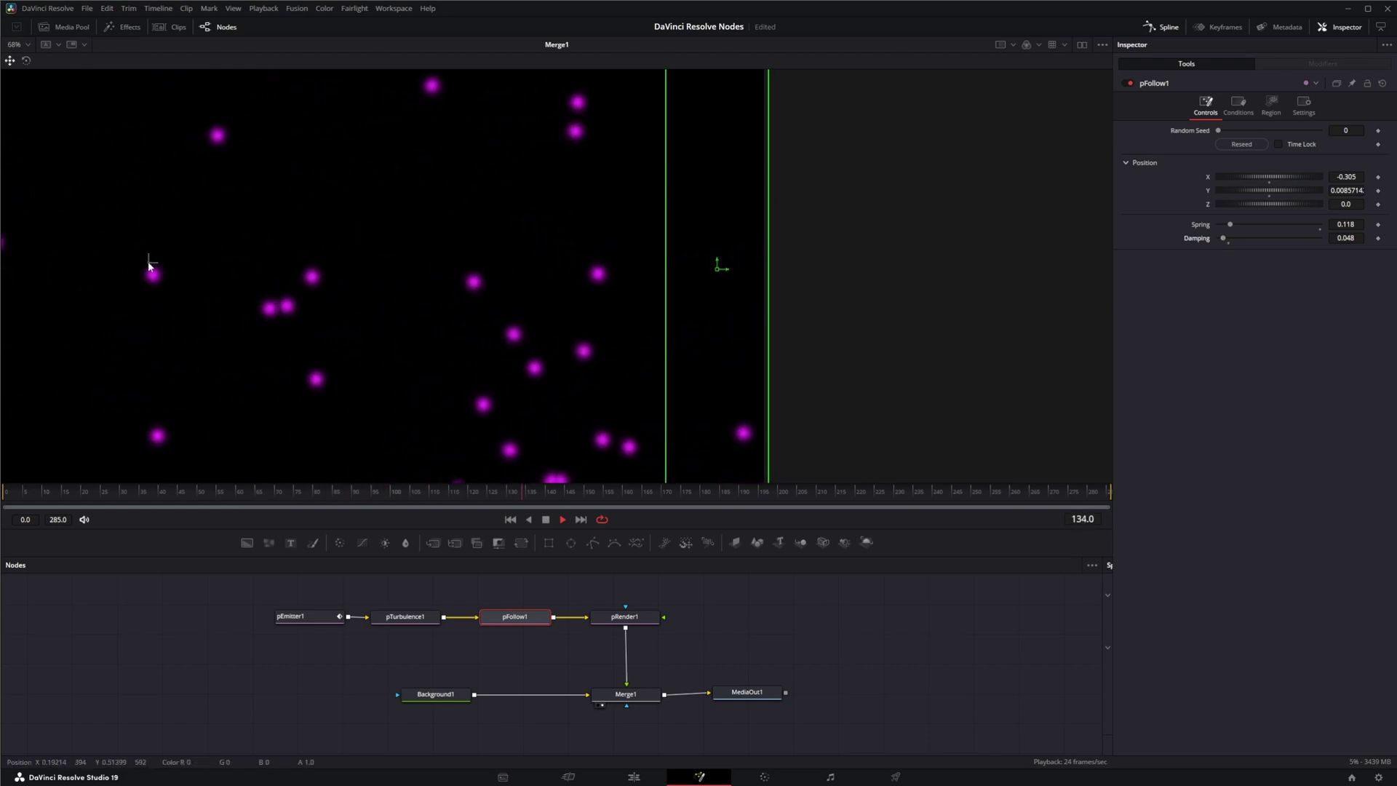
Keyframe the follow target lower left at frame 0 and upper right at frame 285, then play
{"action": "left_click_drag", "start_coordinate": [151, 267], "coordinate": [152, 270]}
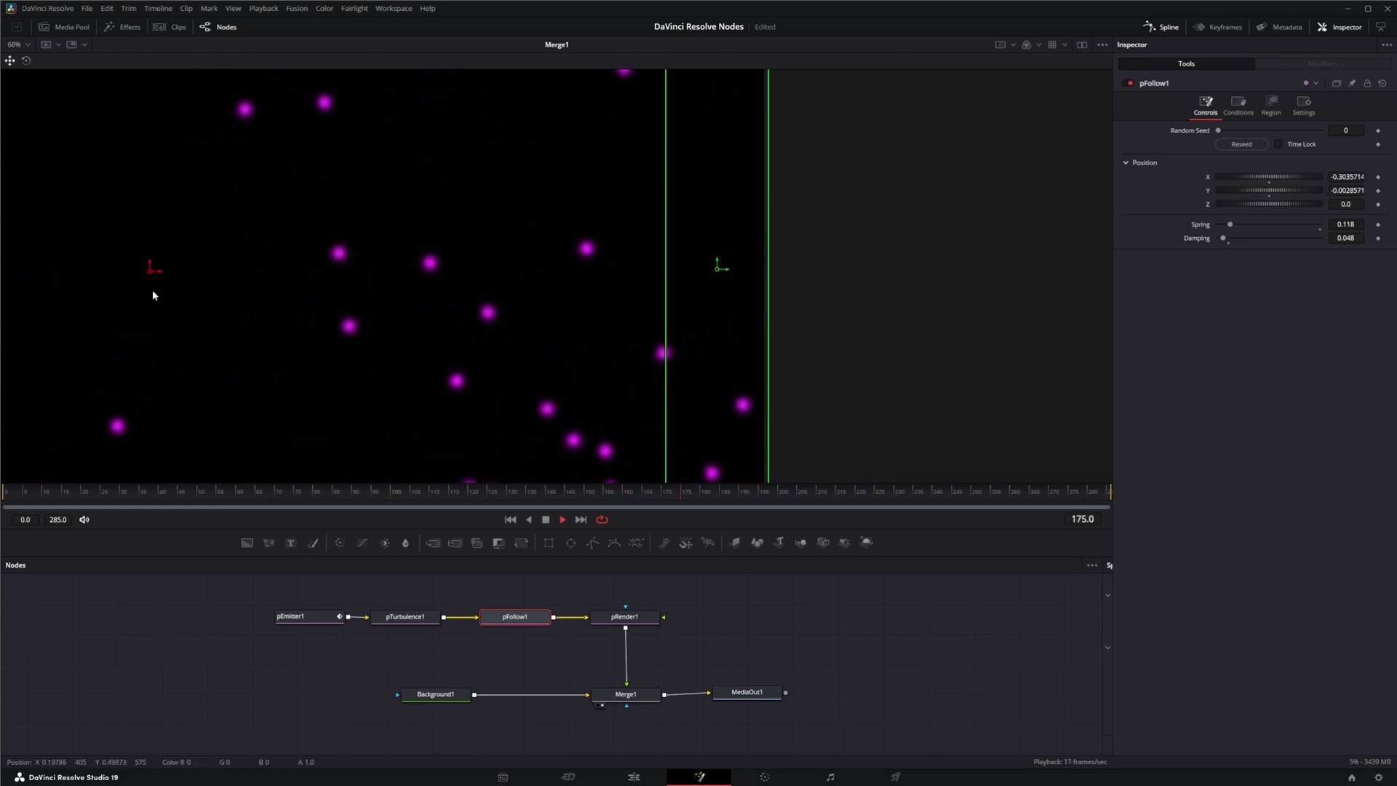
{"action": "left_click", "coordinate": [546, 519]}
{"action": "left_click", "coordinate": [509, 520]}
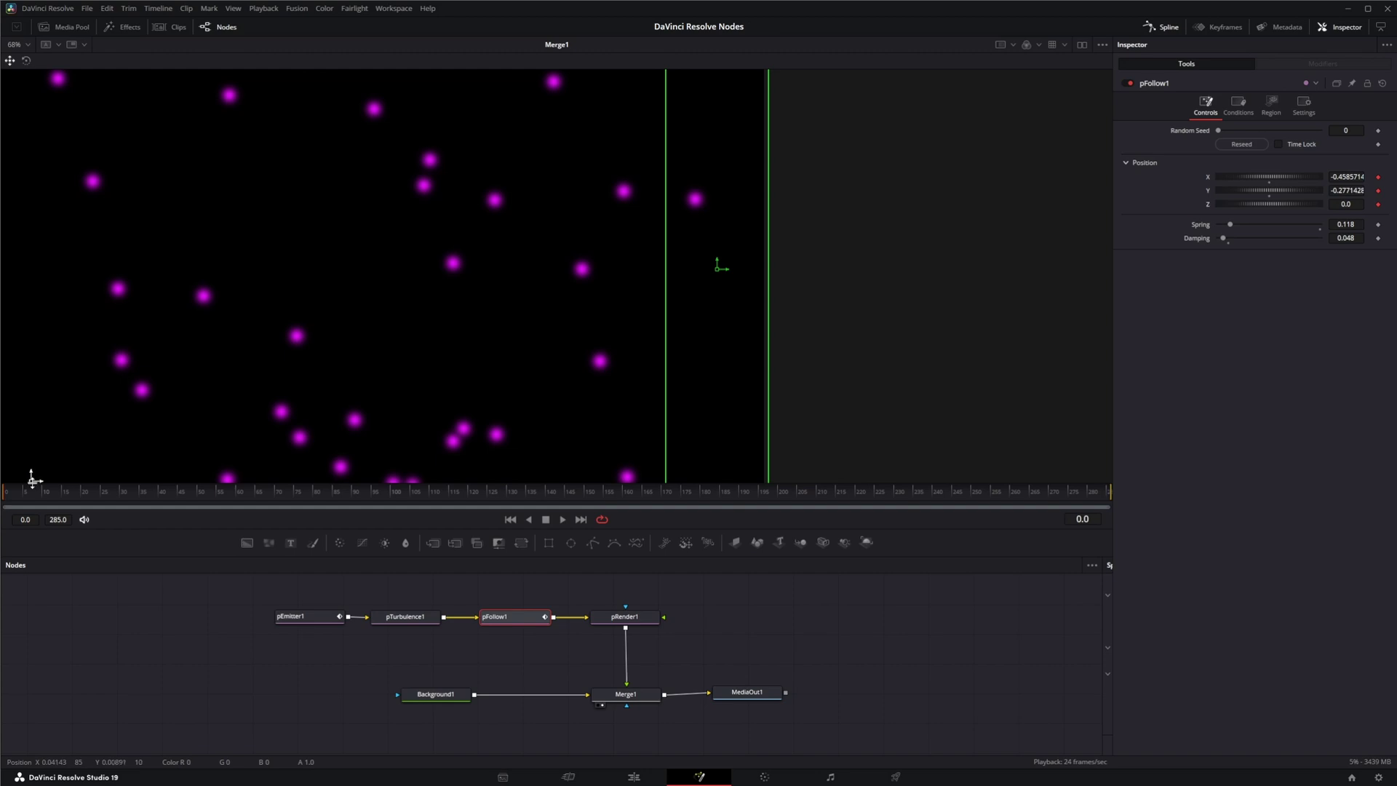
{"action": "left_click", "coordinate": [107, 492]}
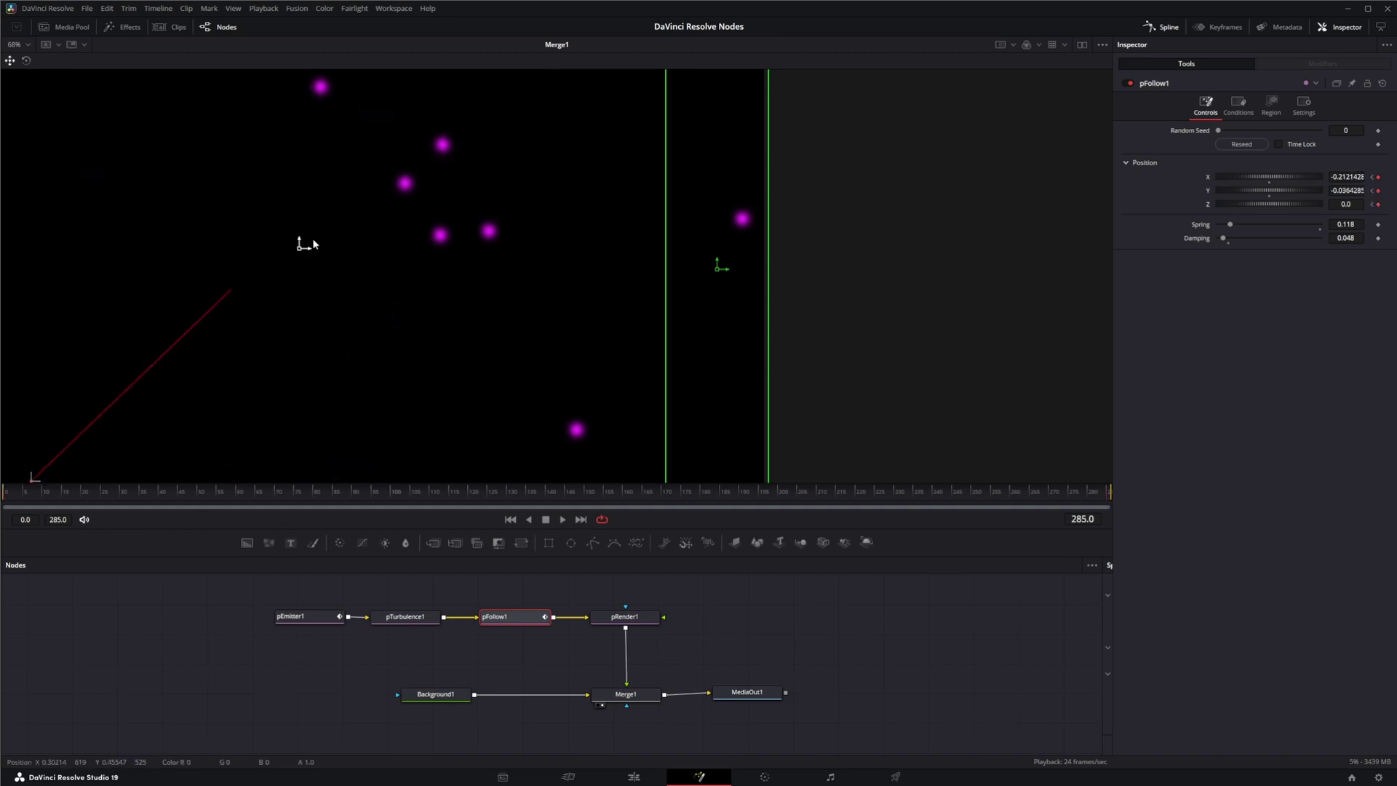
{"action": "left_click_drag", "start_coordinate": [315, 245], "coordinate": [499, 101]}
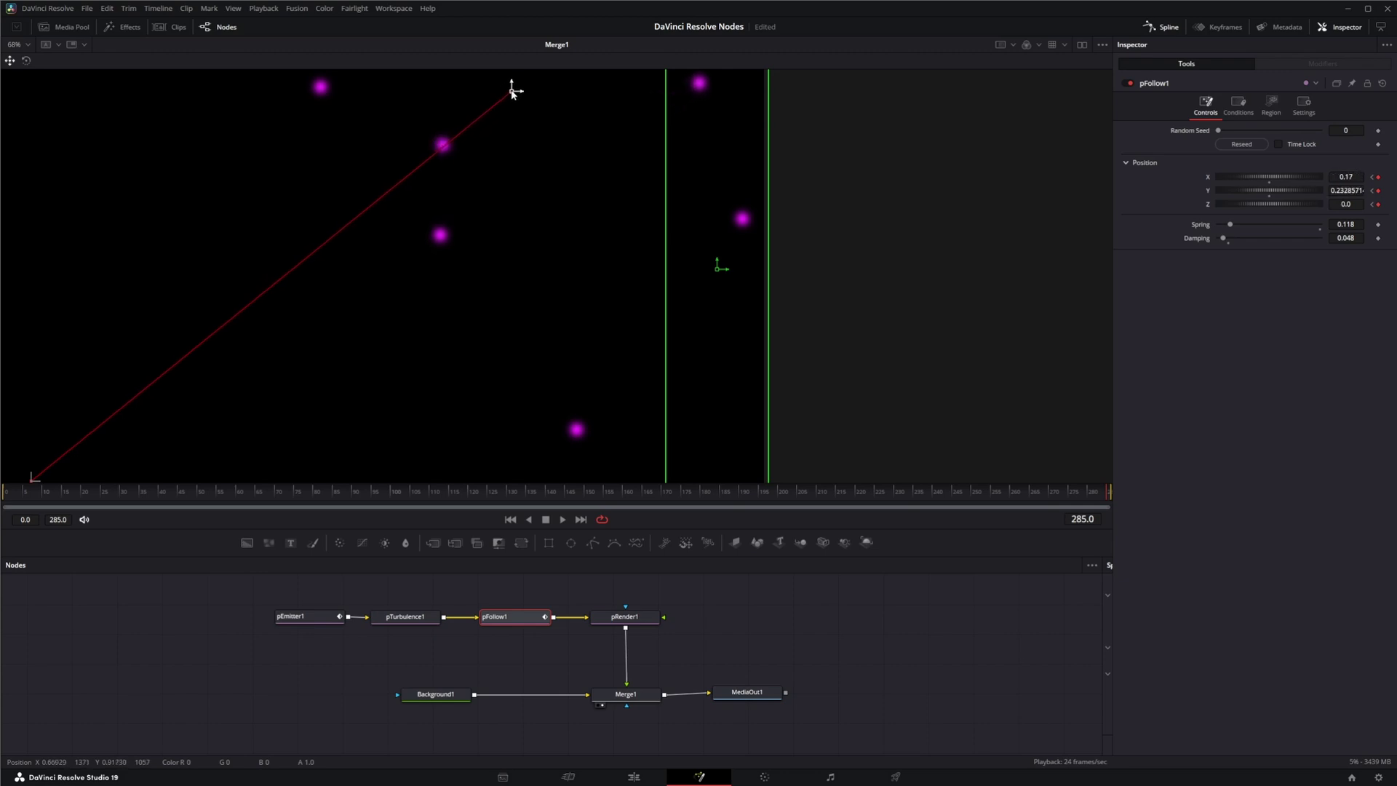
{"action": "left_click", "coordinate": [512, 521]}
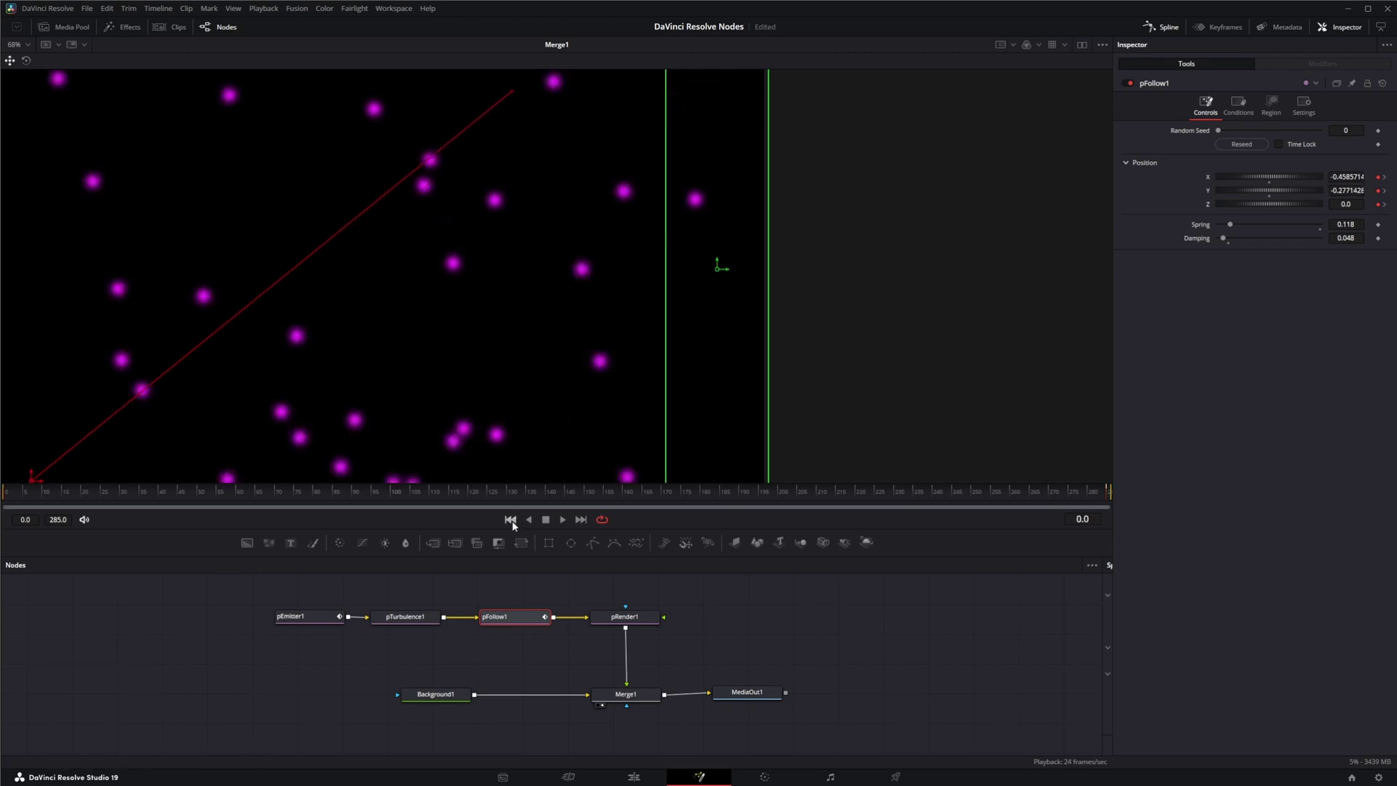
{"action": "left_click", "coordinate": [564, 519]}
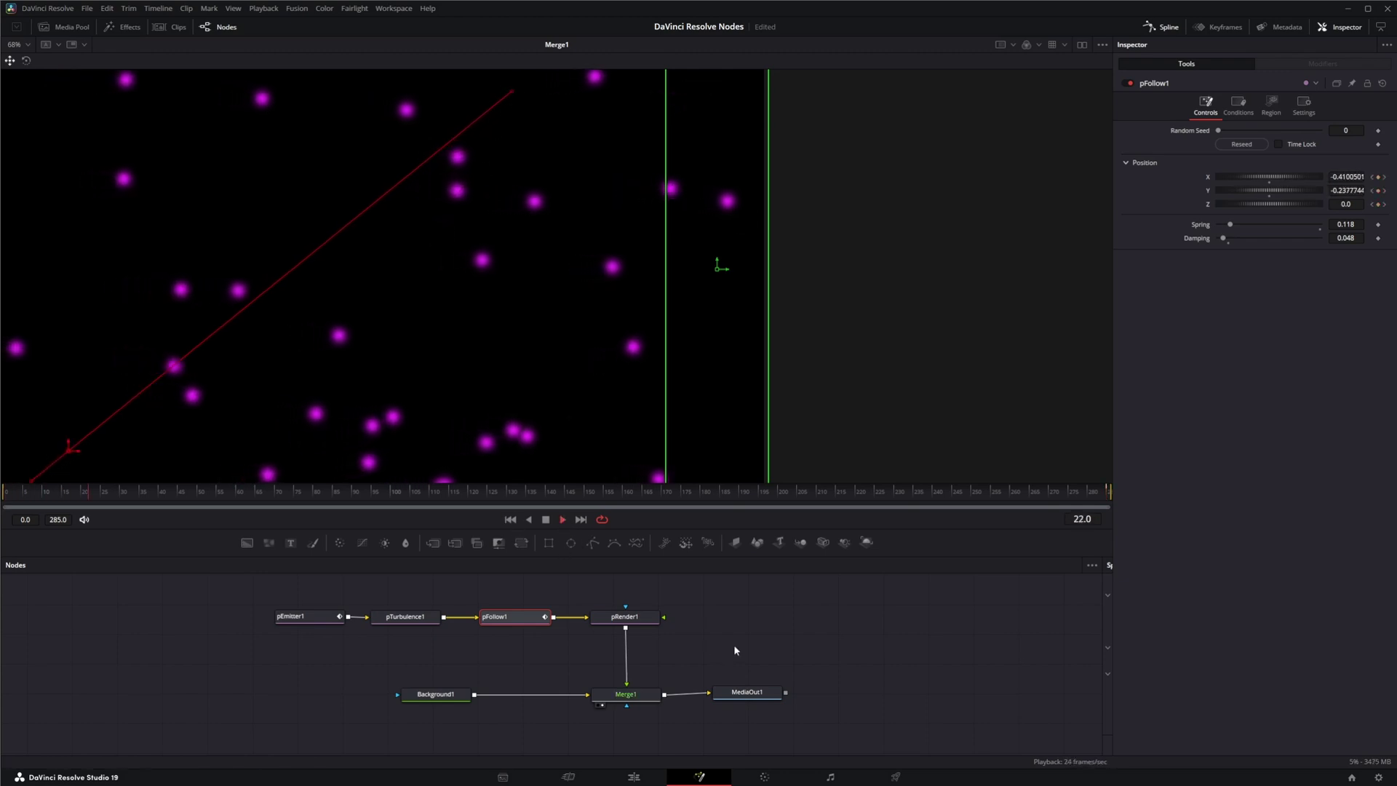
Select the Merge1 node to view the final comp of purple glowing particles on black
{"action": "left_click", "coordinate": [647, 697]}
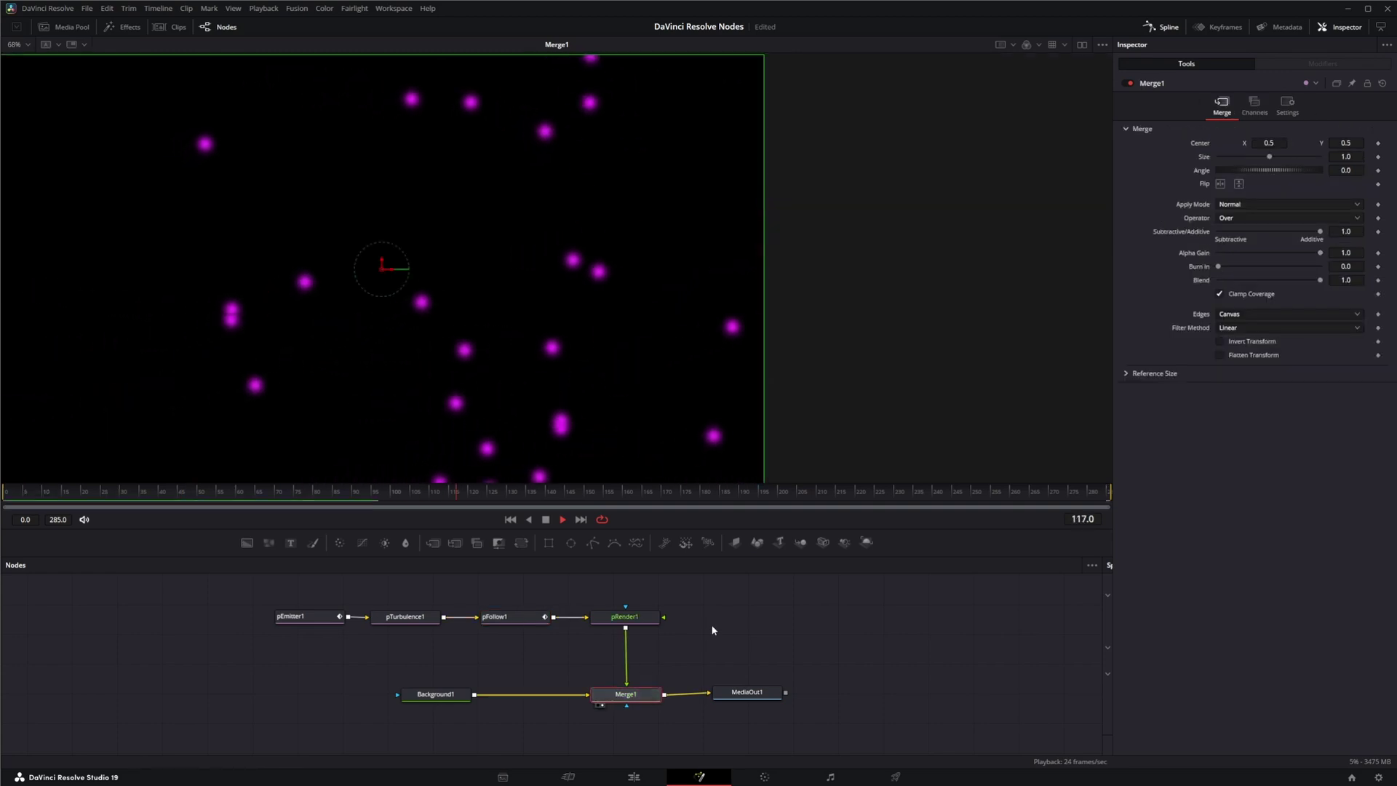